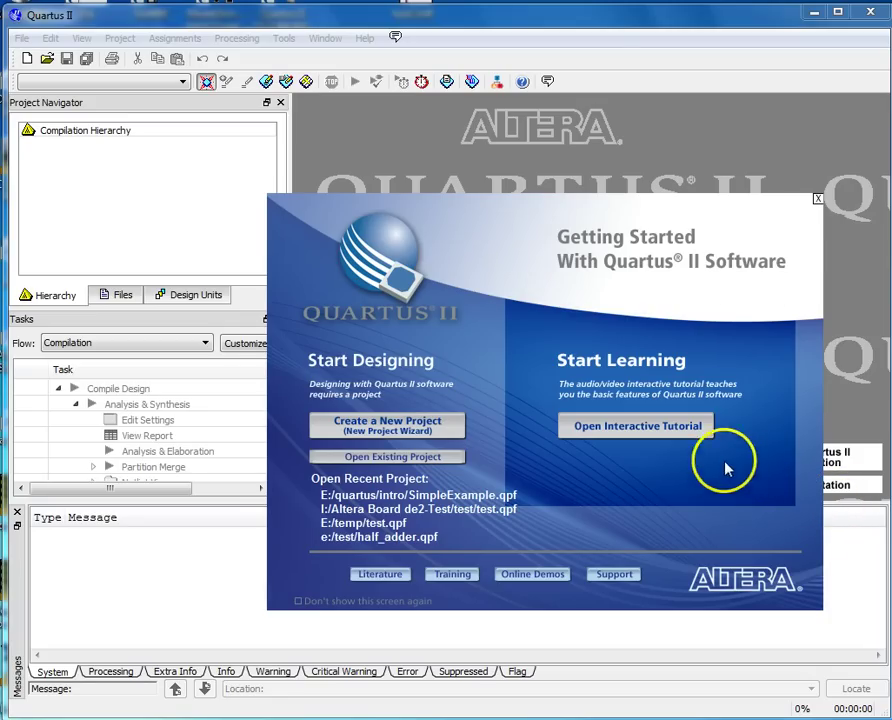
- Close the Getting Started splash dialog to reveal the empty Quartus II main window
click(818, 200)
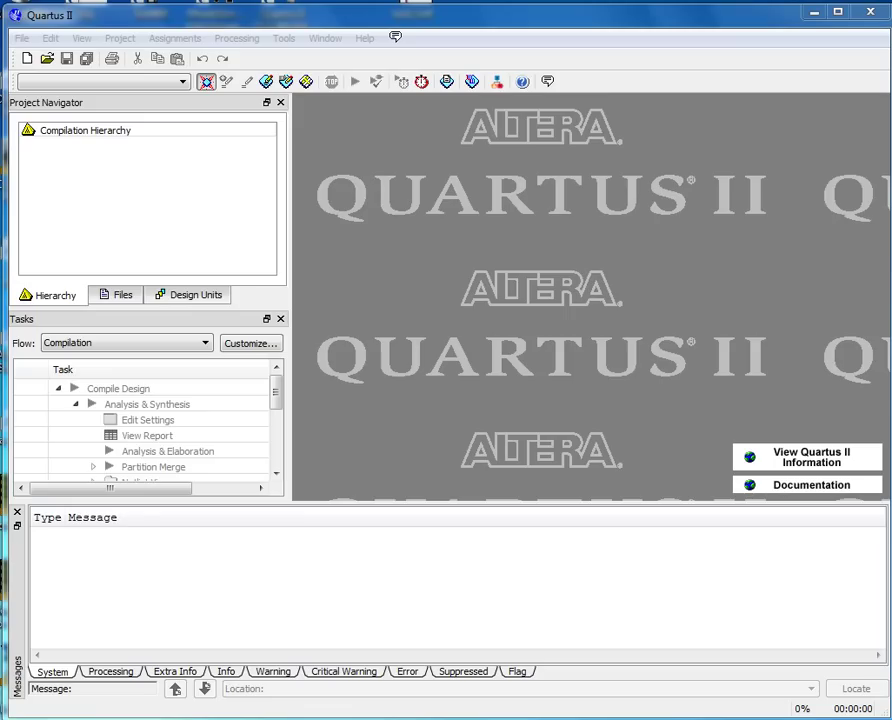
- Start the New Project Wizard and set the working directory to E:/quartus/intro
click(21, 38)
click(33, 123)
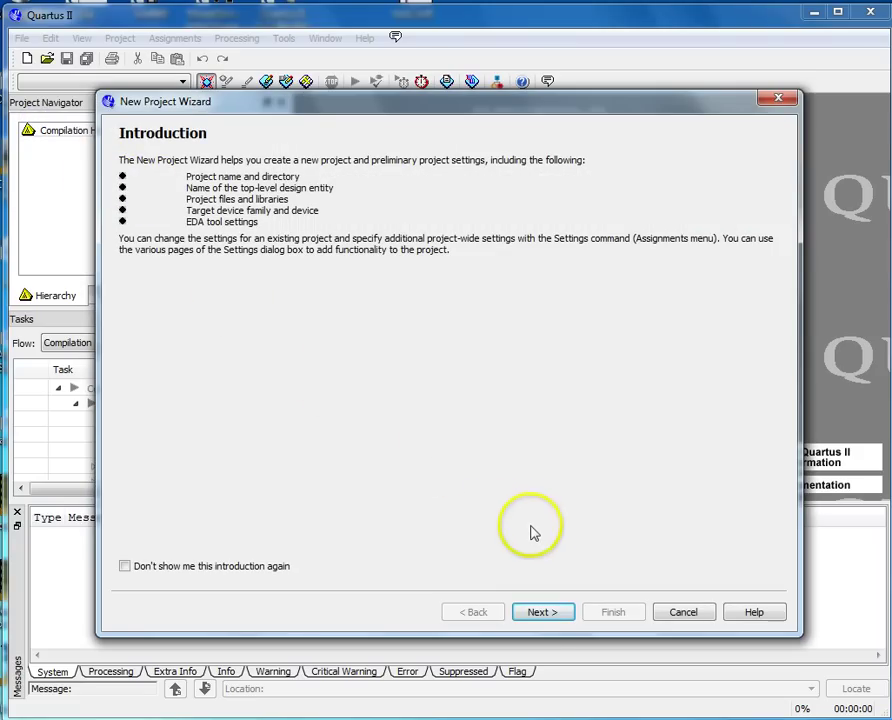
click(543, 612)
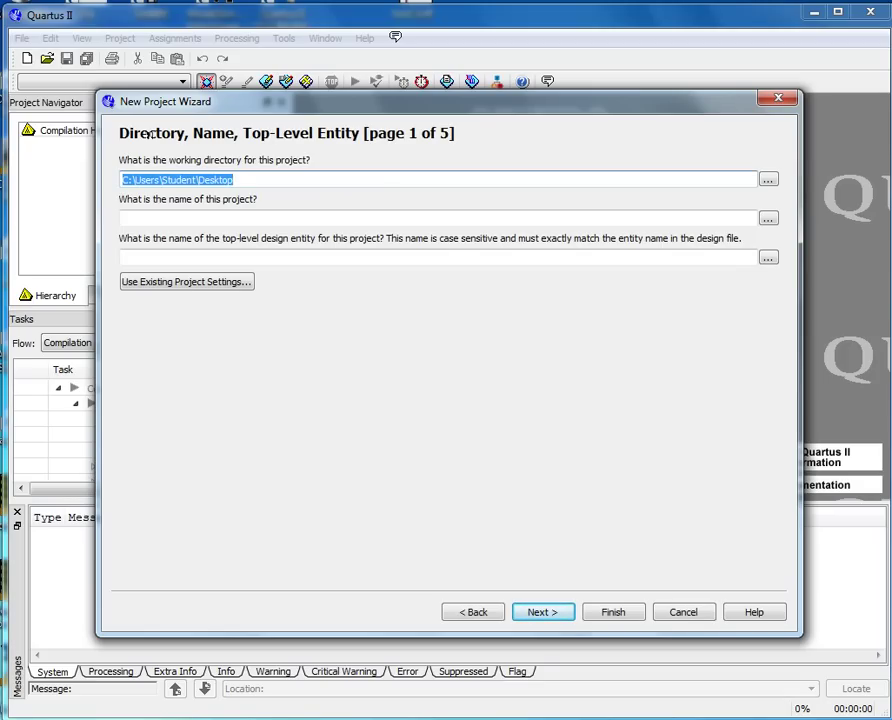
click(767, 180)
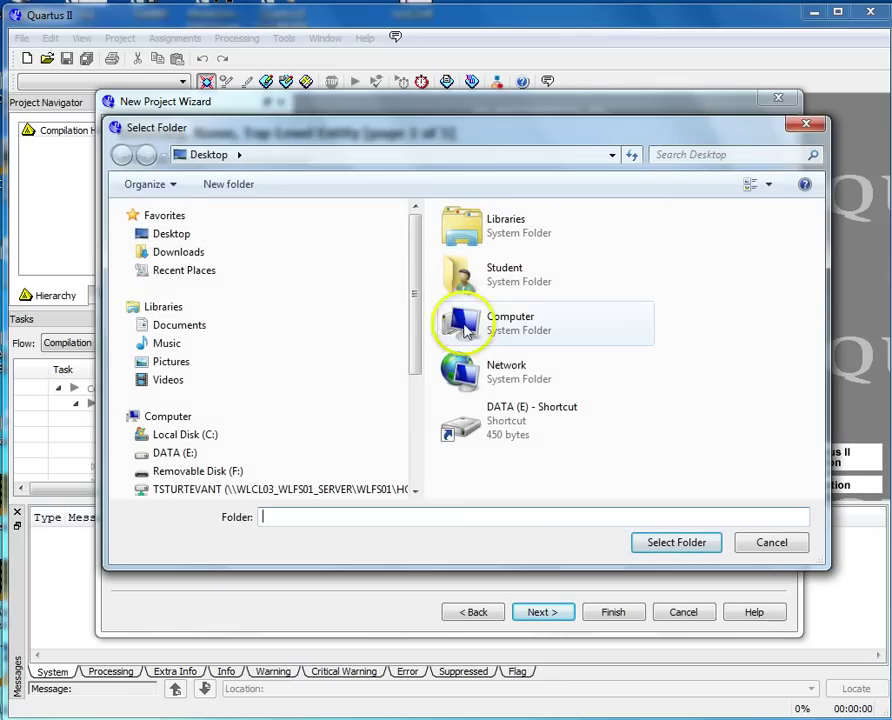
double_click(490, 424)
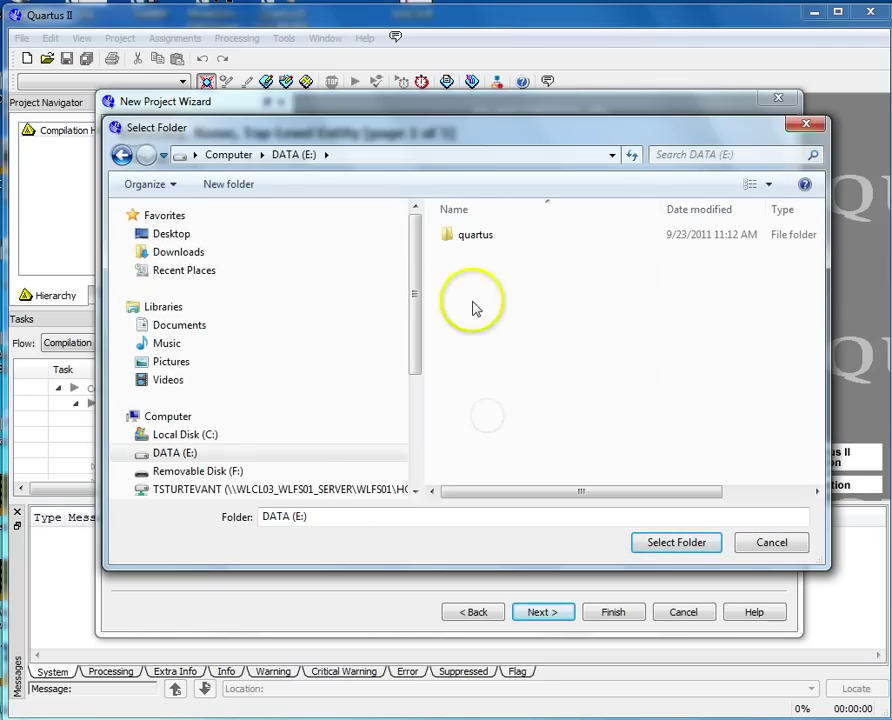
click(449, 236)
double_click(449, 236)
click(449, 236)
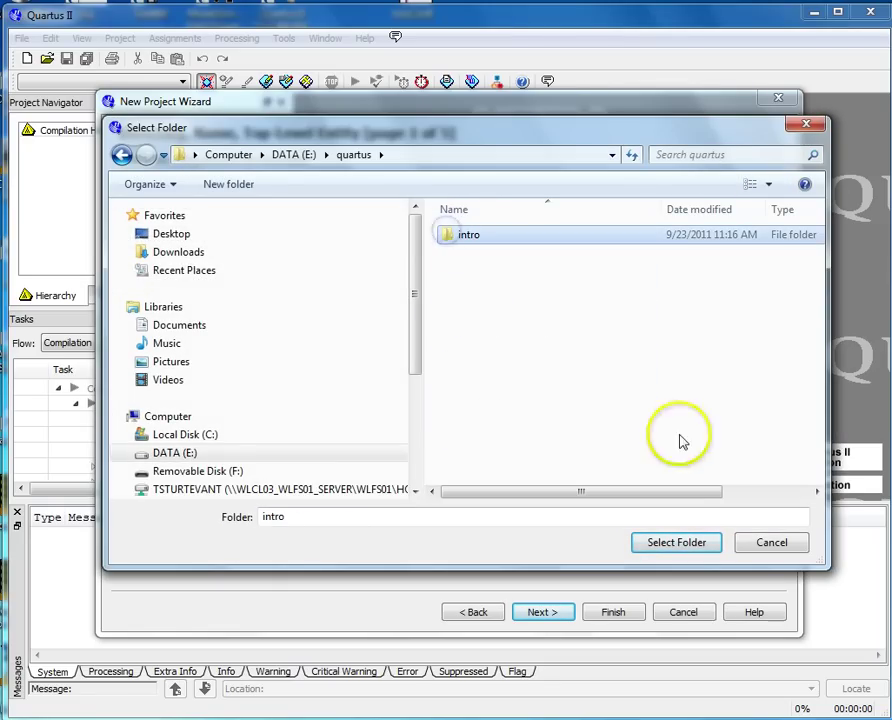
click(686, 541)
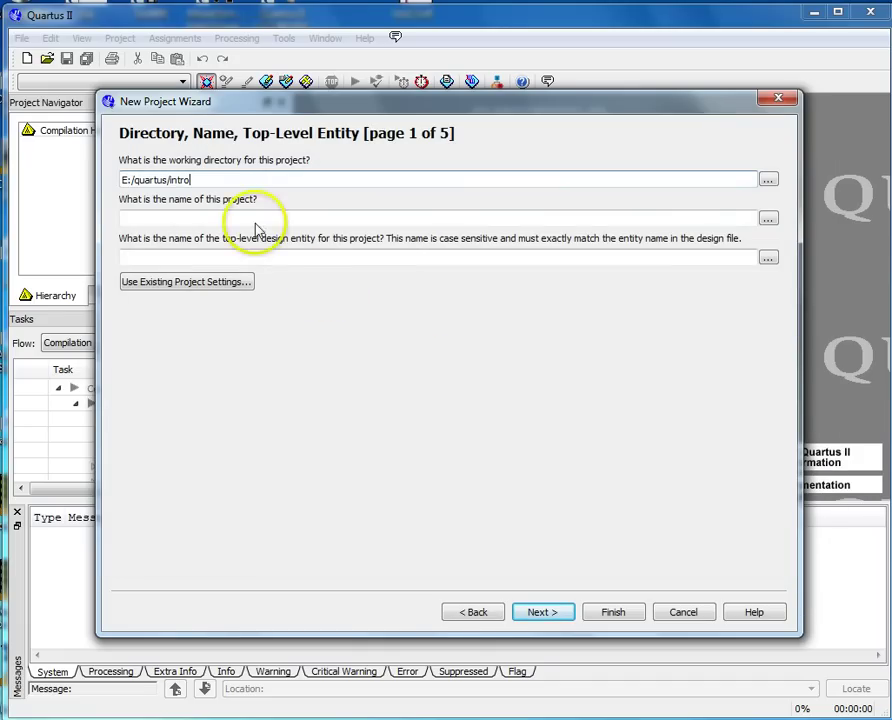
- Name the project SimpleExample and finish the wizard
click(256, 220)
text(S)
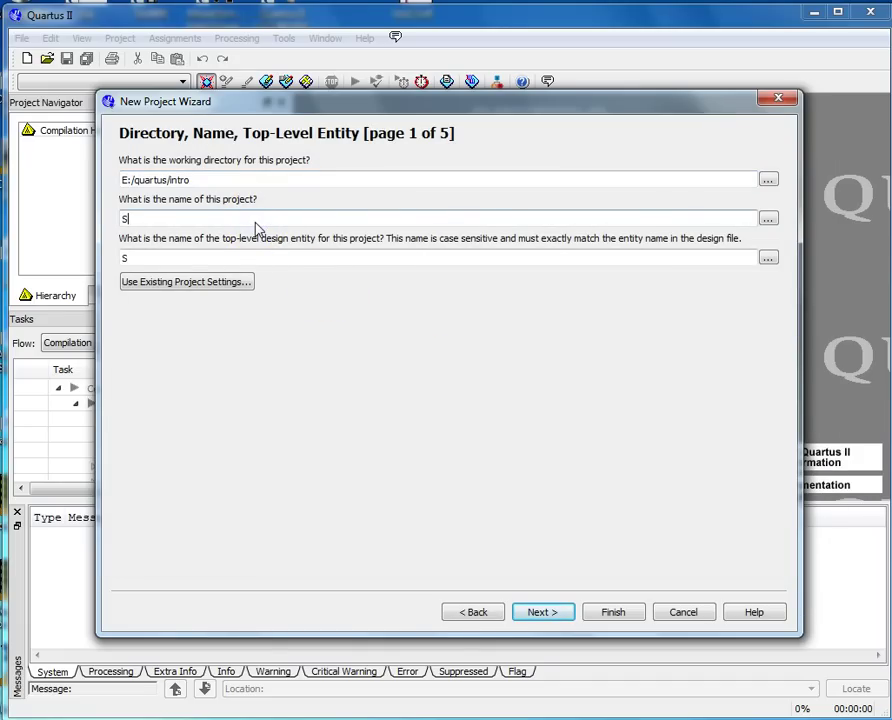
text(impleExample)
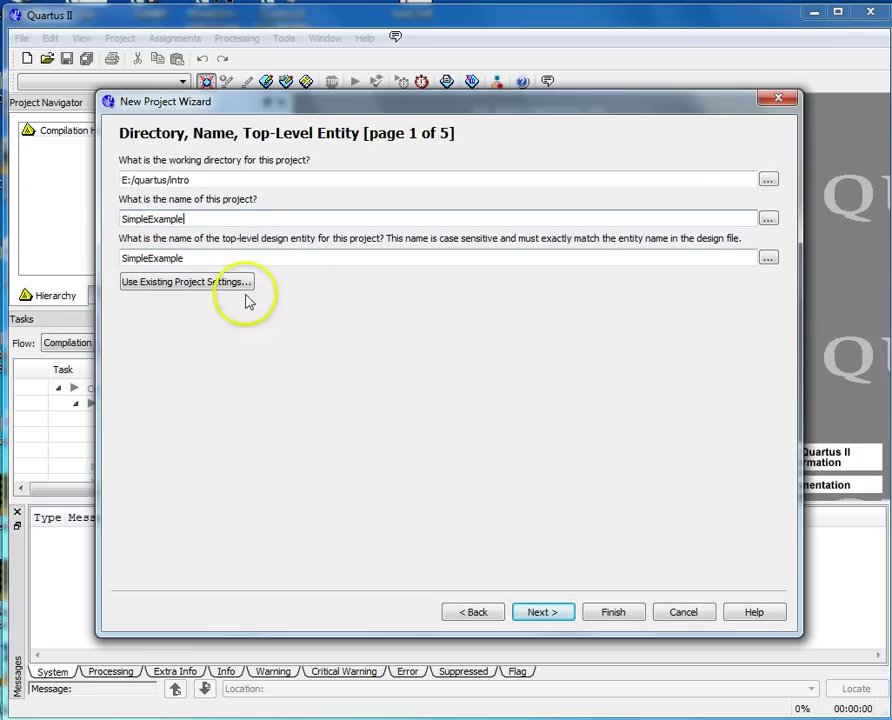
click(611, 612)
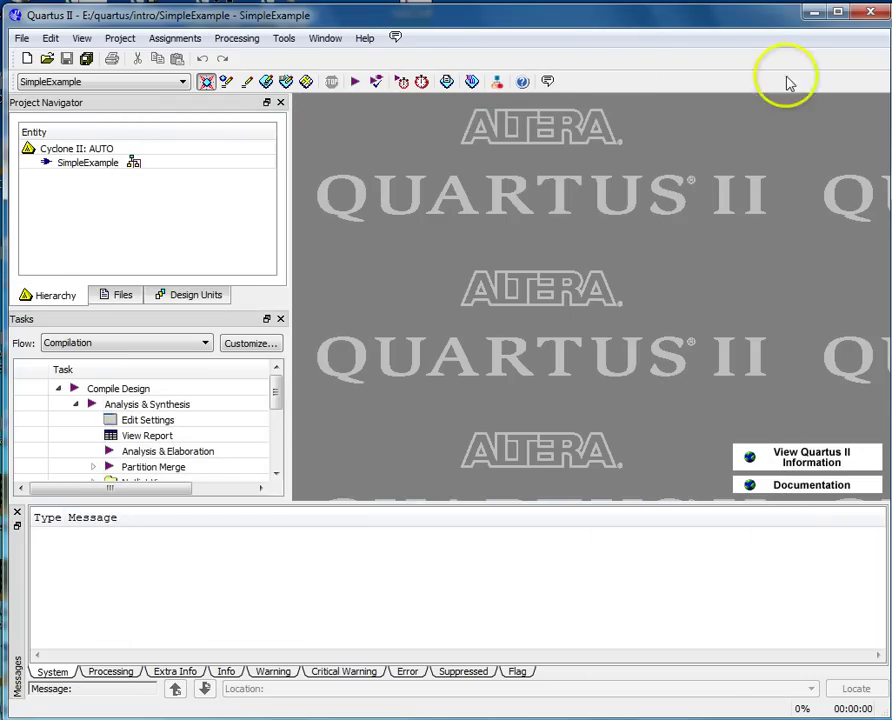
- Create a new Block Diagram/Schematic File, opening a blank Block1.bdf
click(22, 40)
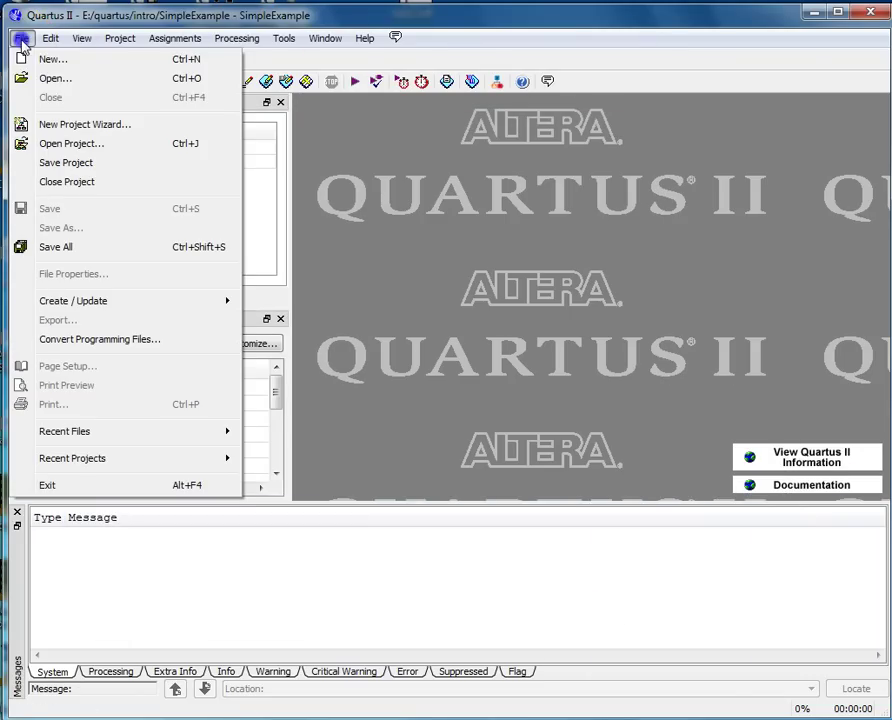
click(28, 58)
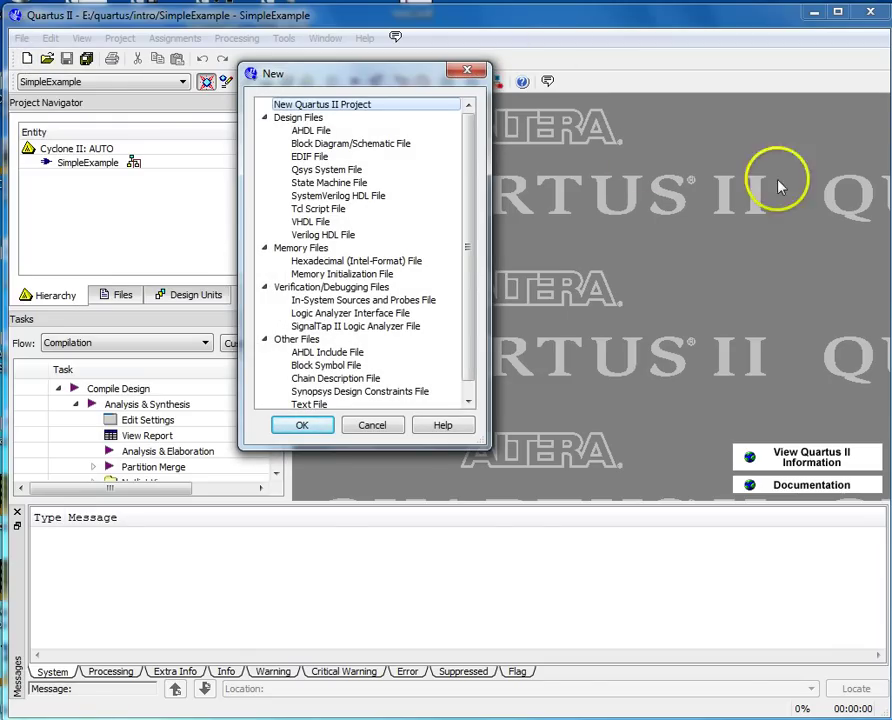
click(377, 147)
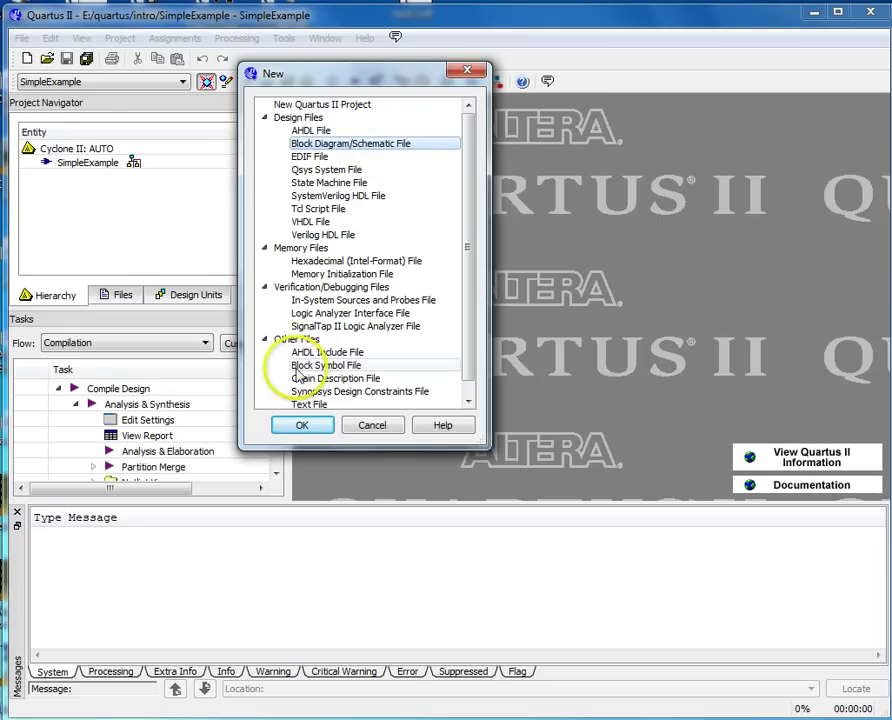
click(301, 426)
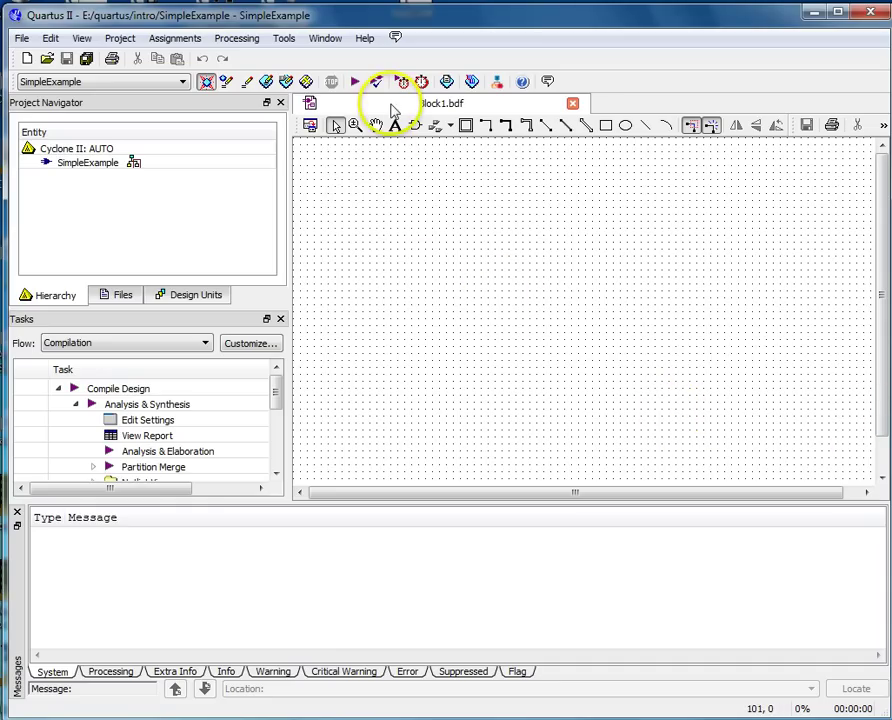
- Save the blank Block1 schematic as SimpleExample.bdf in the intro folder
click(21, 38)
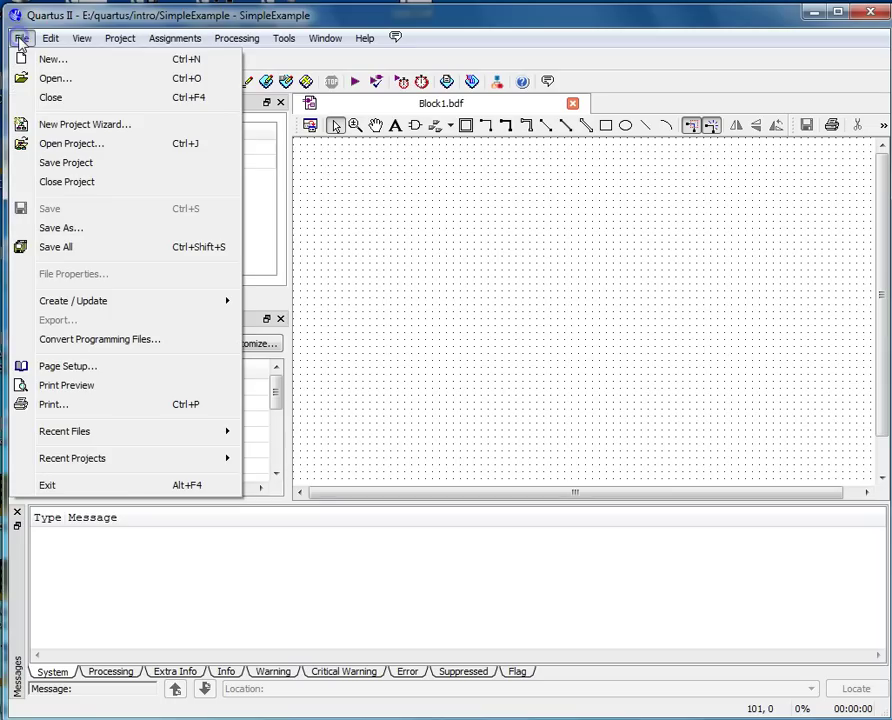
click(75, 229)
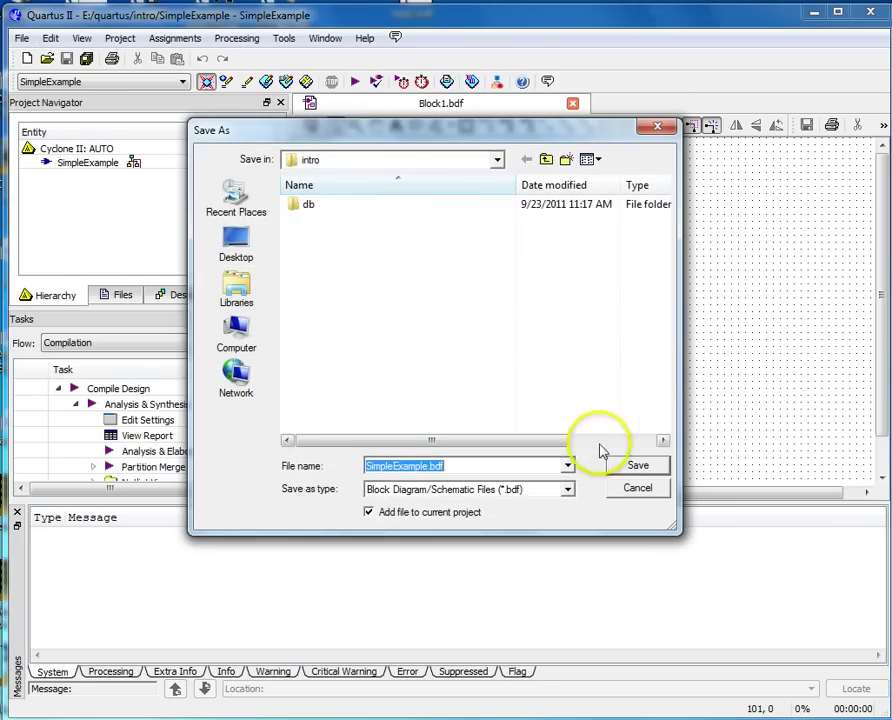
click(624, 469)
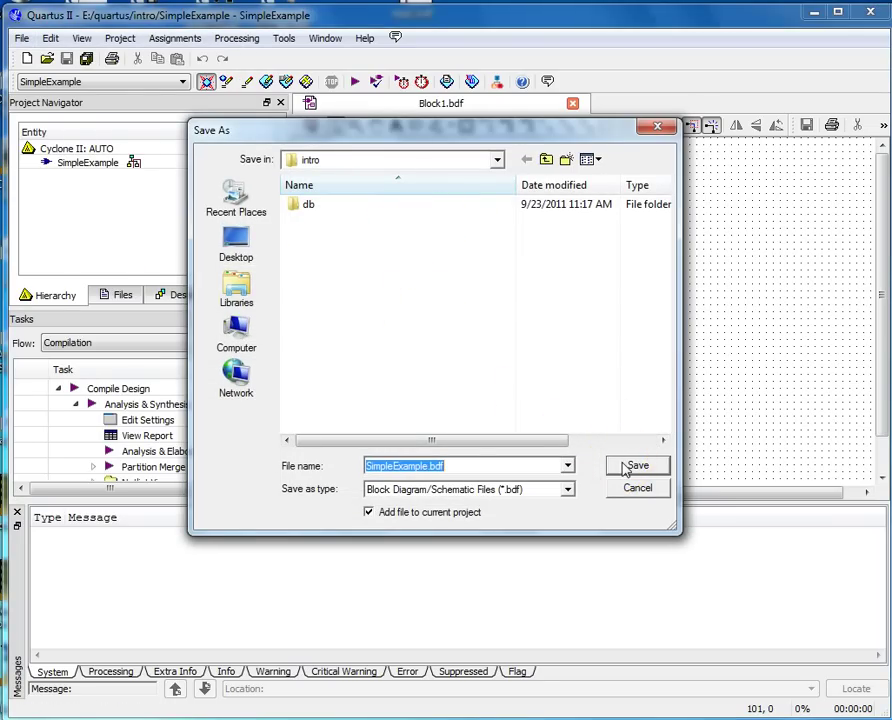
click(634, 472)
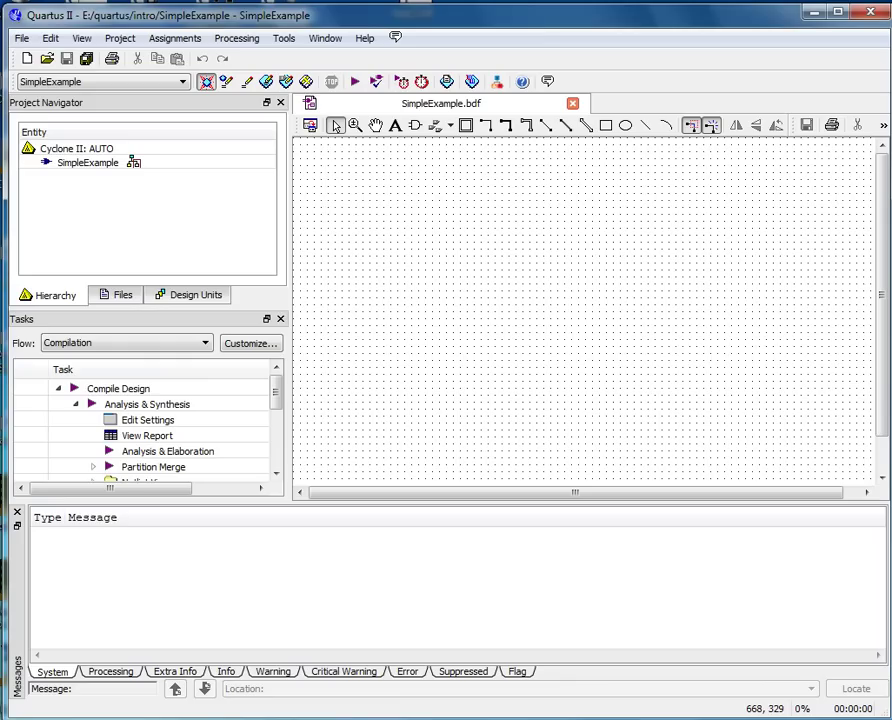
- Add the title lines 'Simple Example' and 'PC120' at the sheet's top-left
click(394, 130)
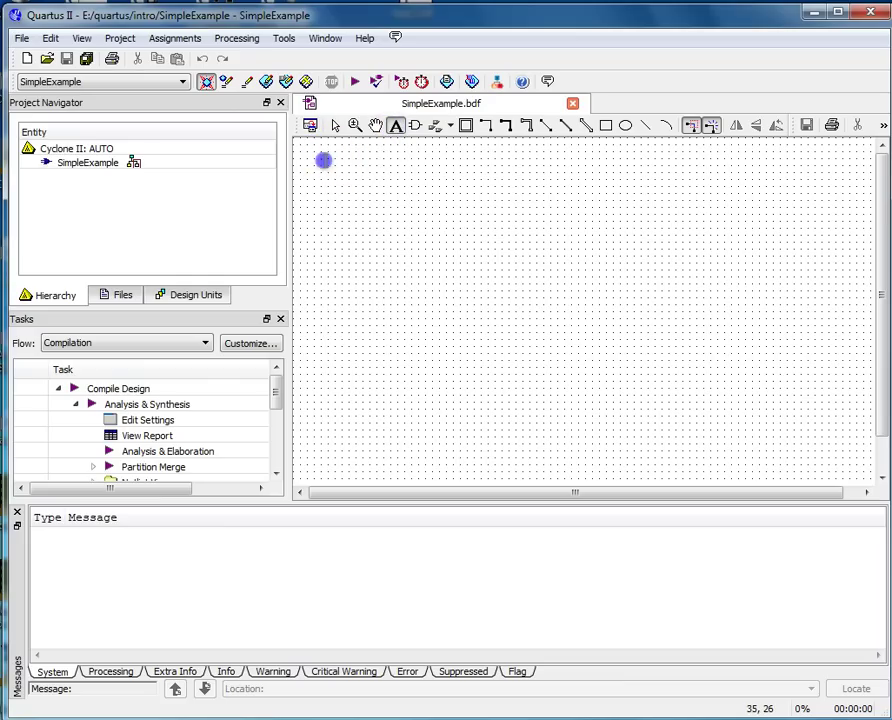
click(323, 161)
text(Simple)
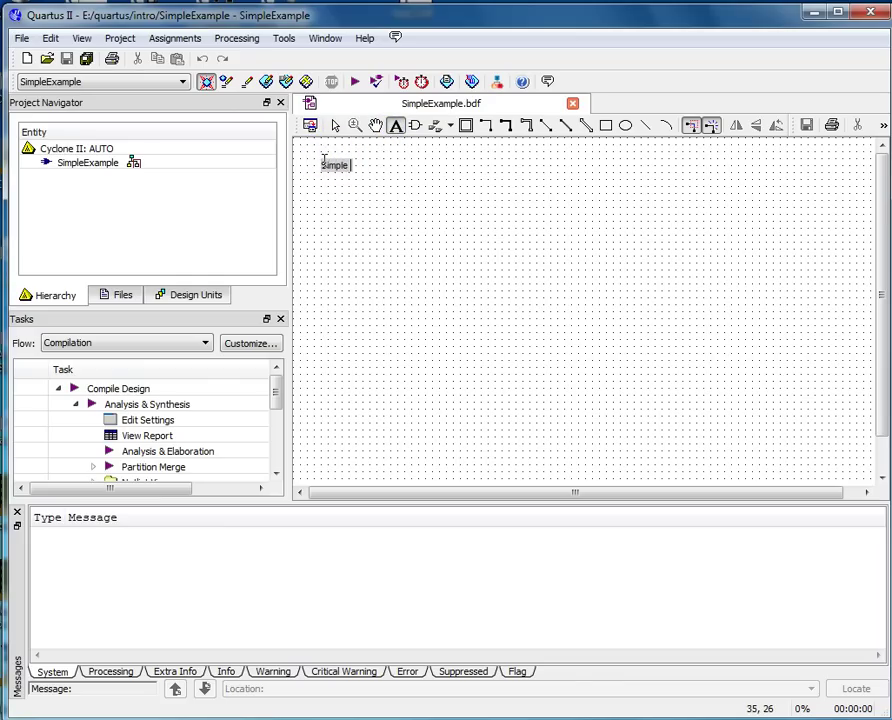
text( Example)
key(Return)
text(PC120)
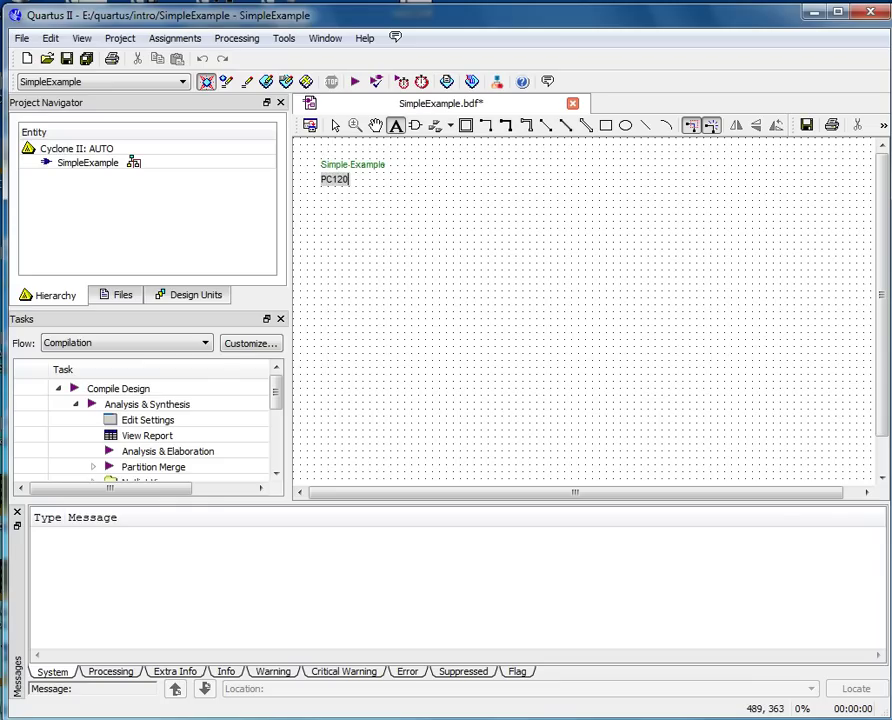
click(358, 180)
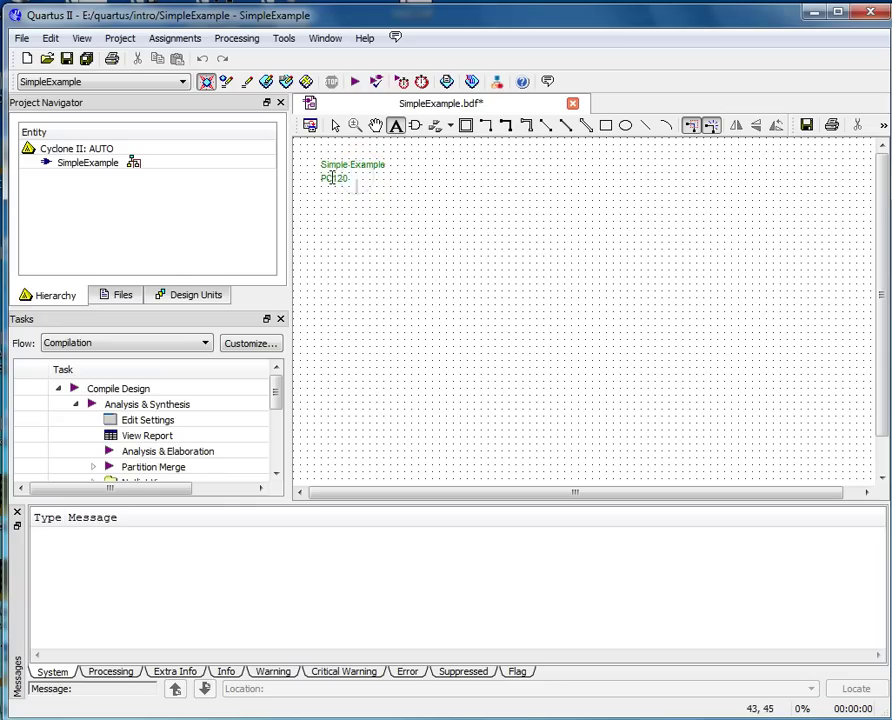
double_click(338, 180)
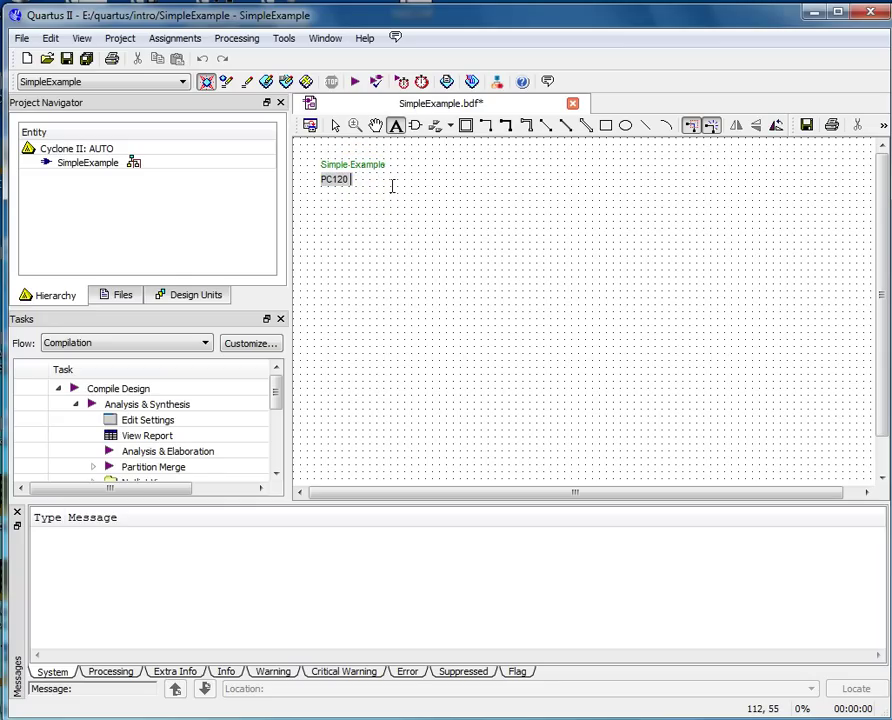
key(Escape)
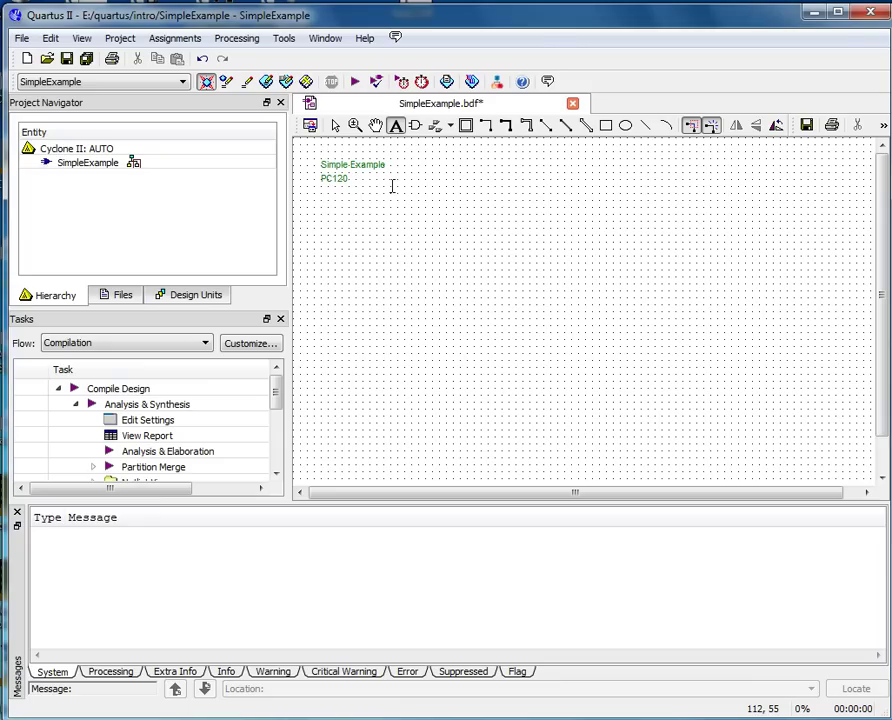
click(338, 176)
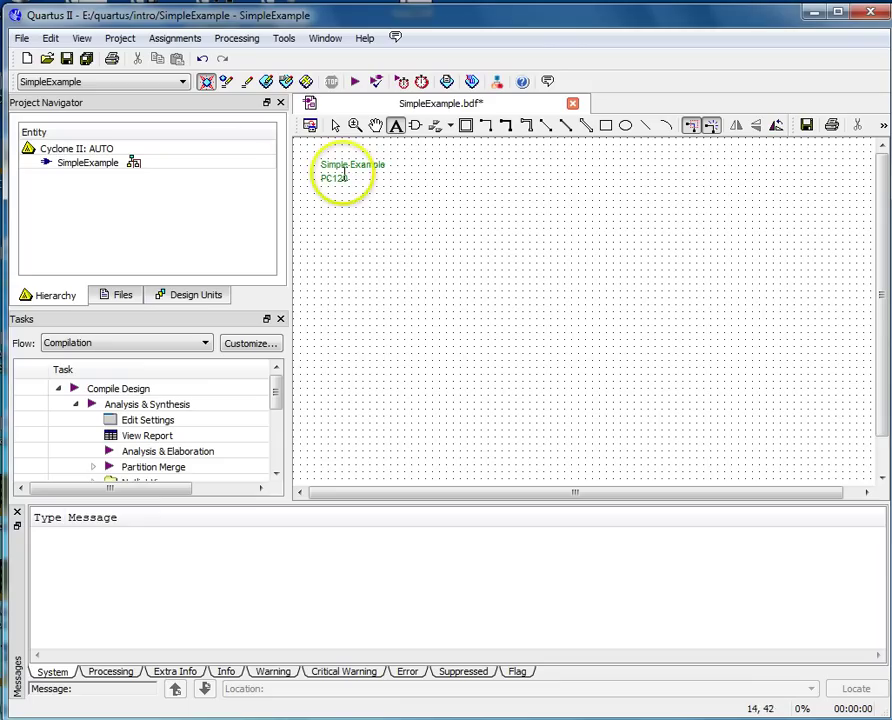
click(363, 181)
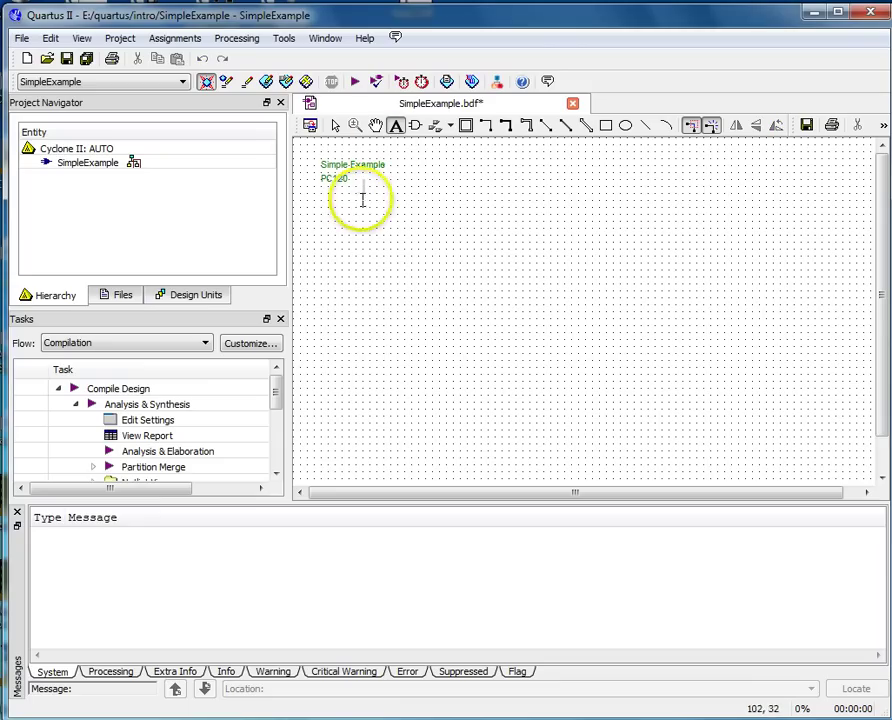
- Add a 'WLU 2011' text label below PC120
click(320, 195)
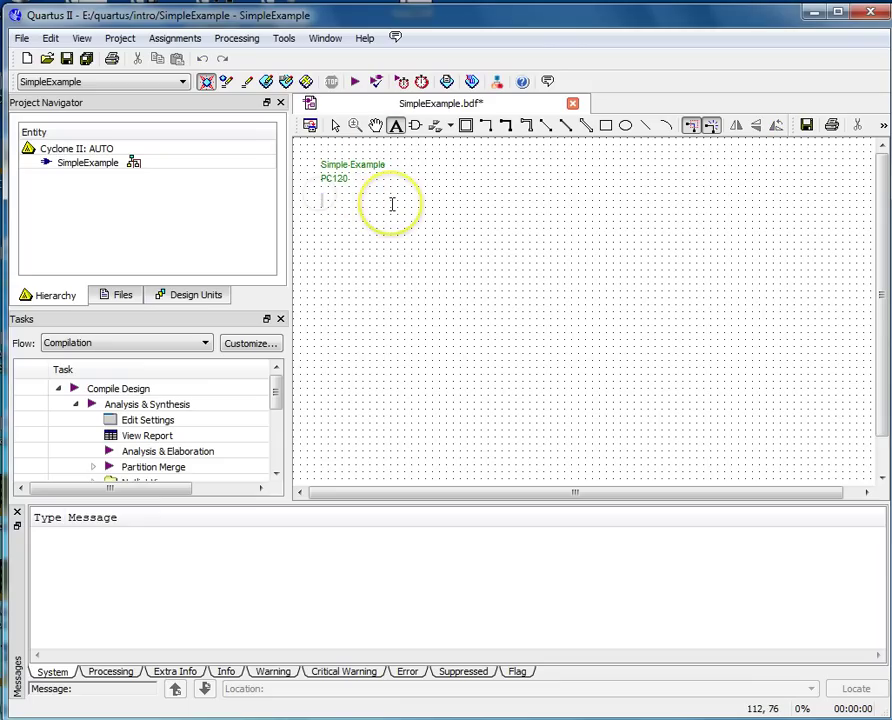
text(WLU)
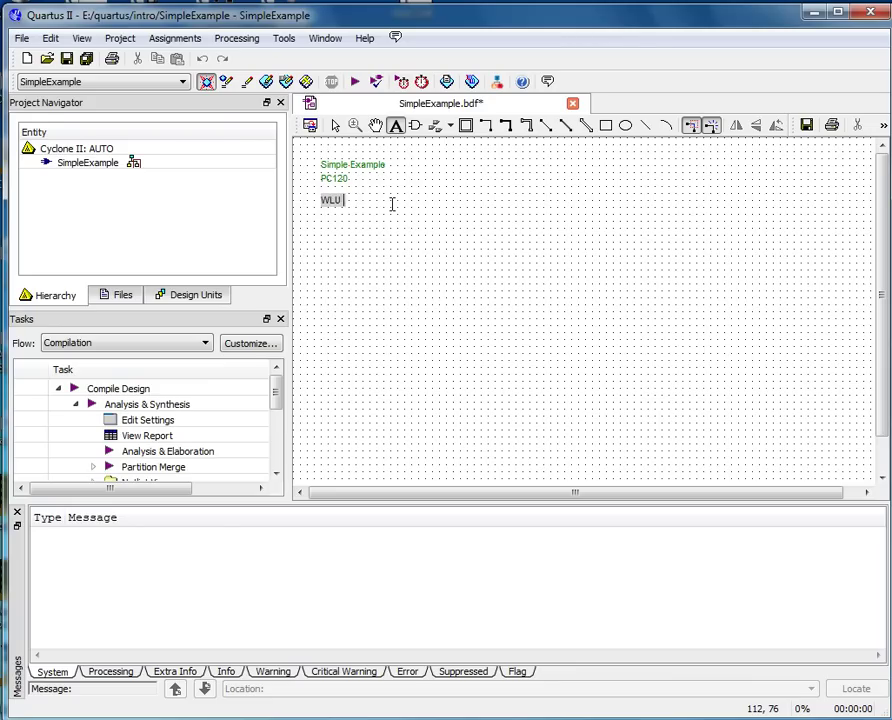
text( 2011)
key(Return)
click(796, 283)
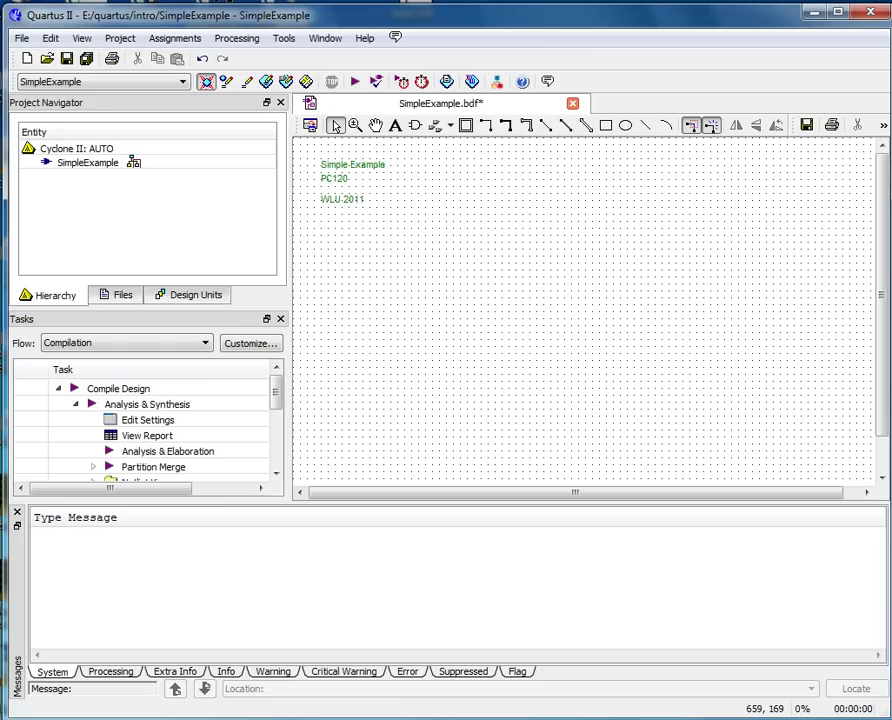
- Choose the not symbol from libraries > primitives > logic for placement
click(415, 127)
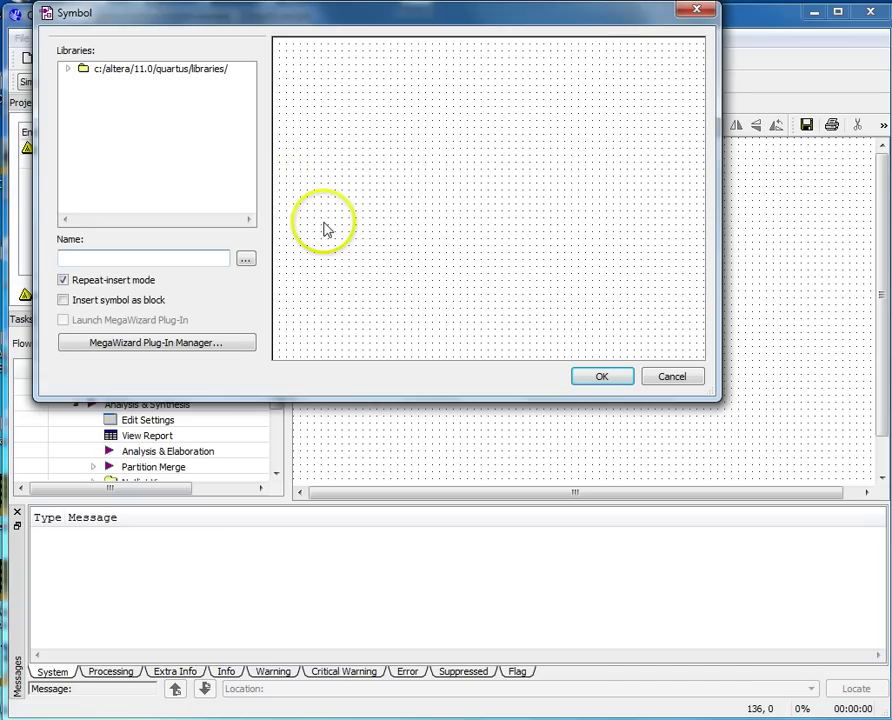
click(67, 69)
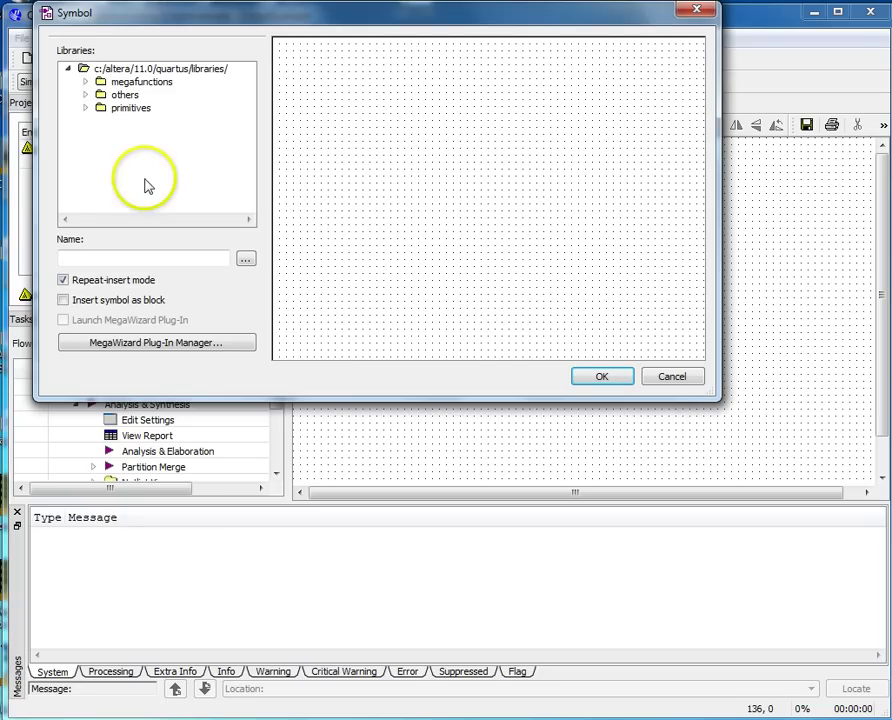
click(85, 107)
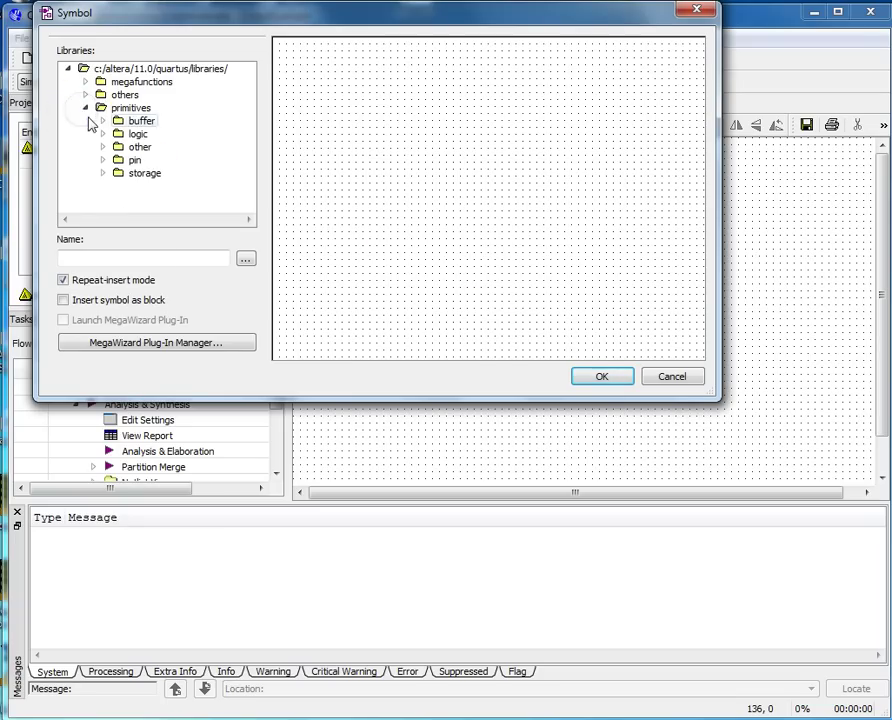
click(103, 134)
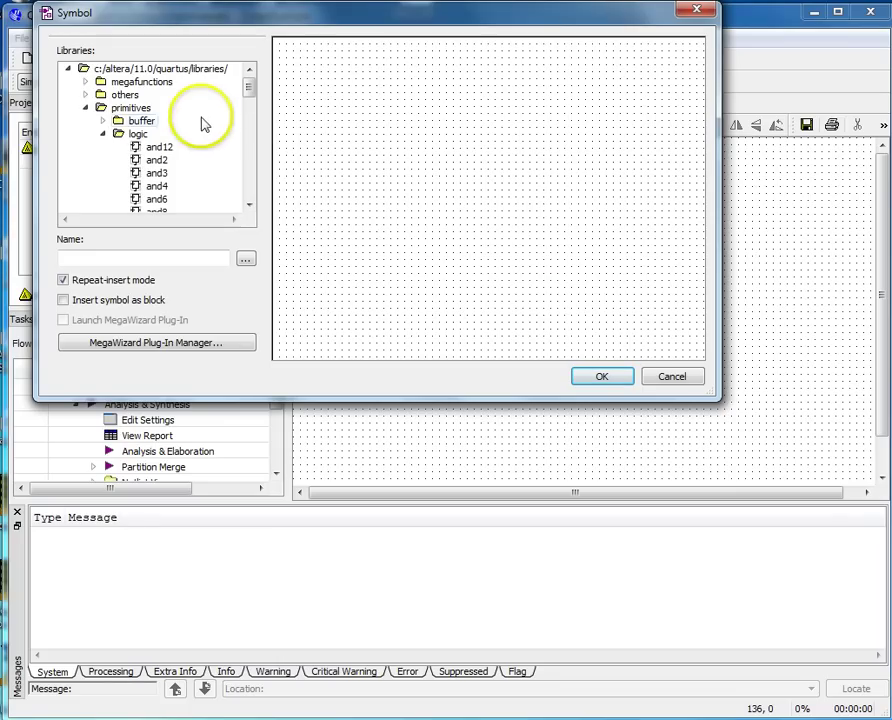
drag(247, 85, 252, 177)
click(155, 161)
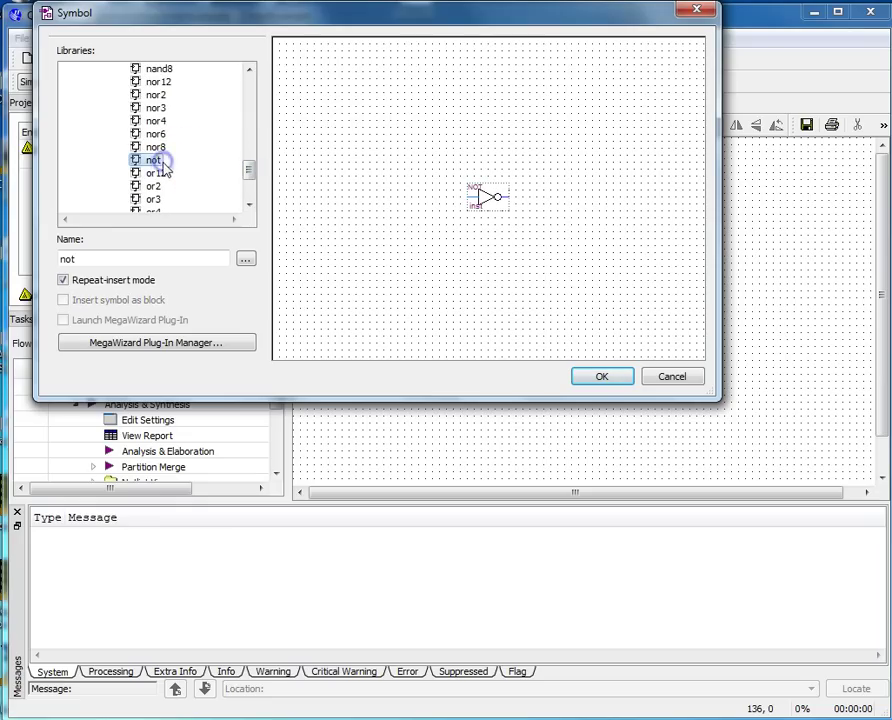
click(598, 375)
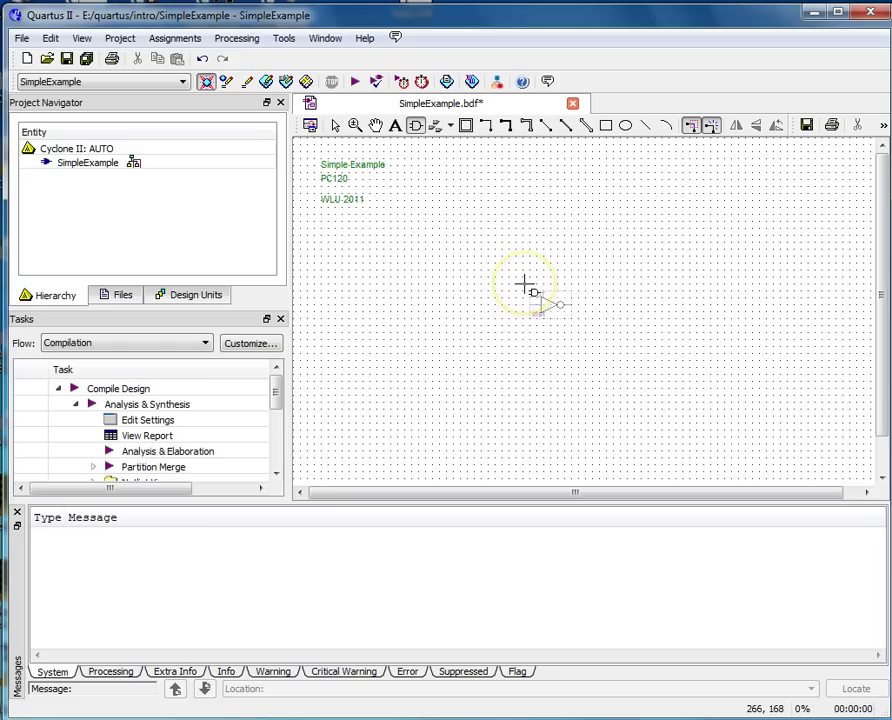
- Drop the NOT gate near the sheet's centre, below the title labels
click(525, 287)
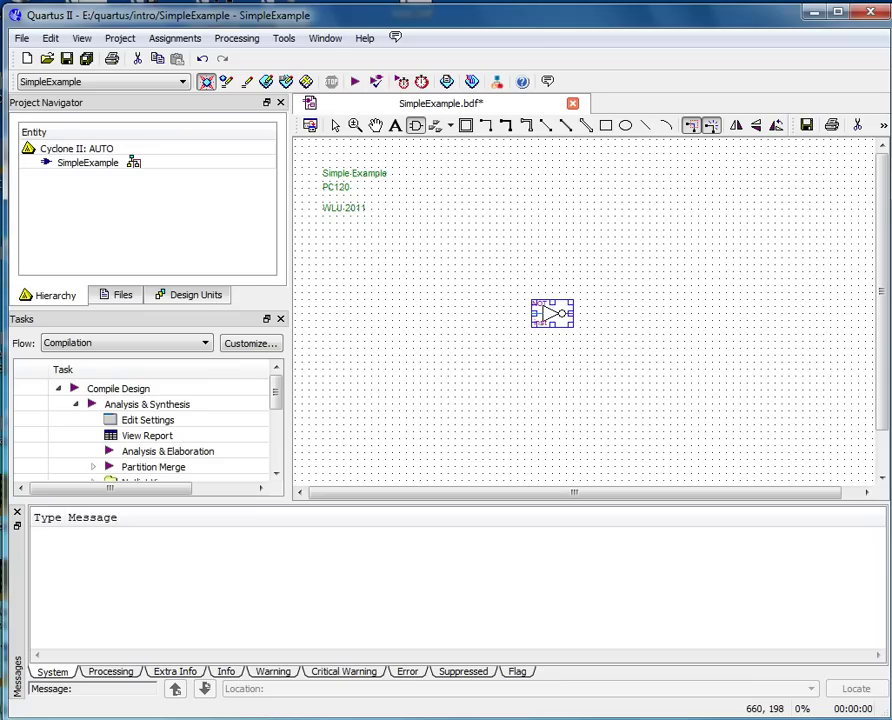
- Insert an input pin from primitives > pin and place it left of the NOT gate
click(417, 127)
drag(271, 186, 270, 208)
click(125, 207)
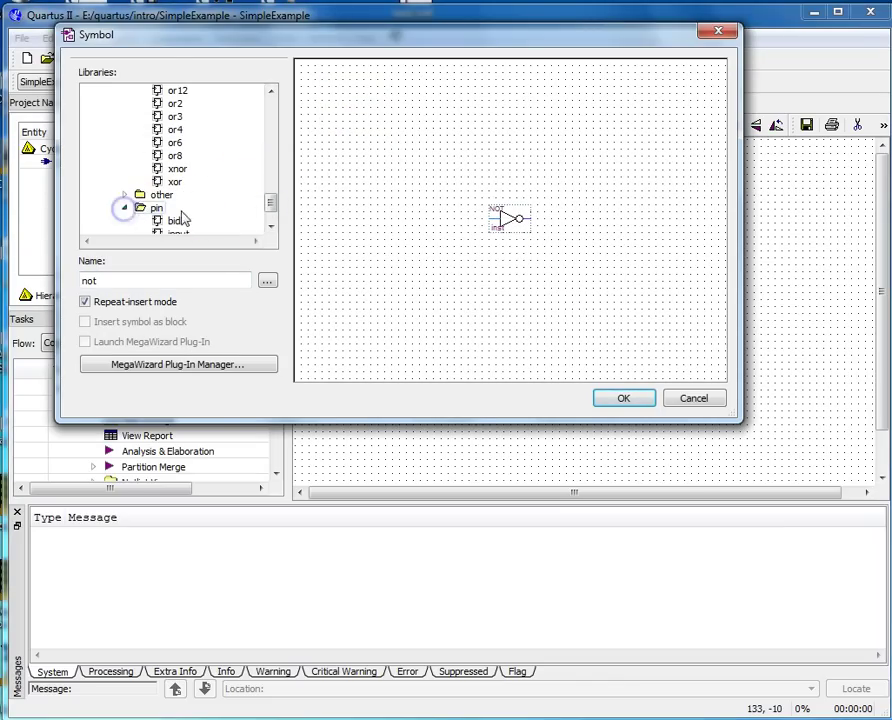
drag(271, 202, 274, 214)
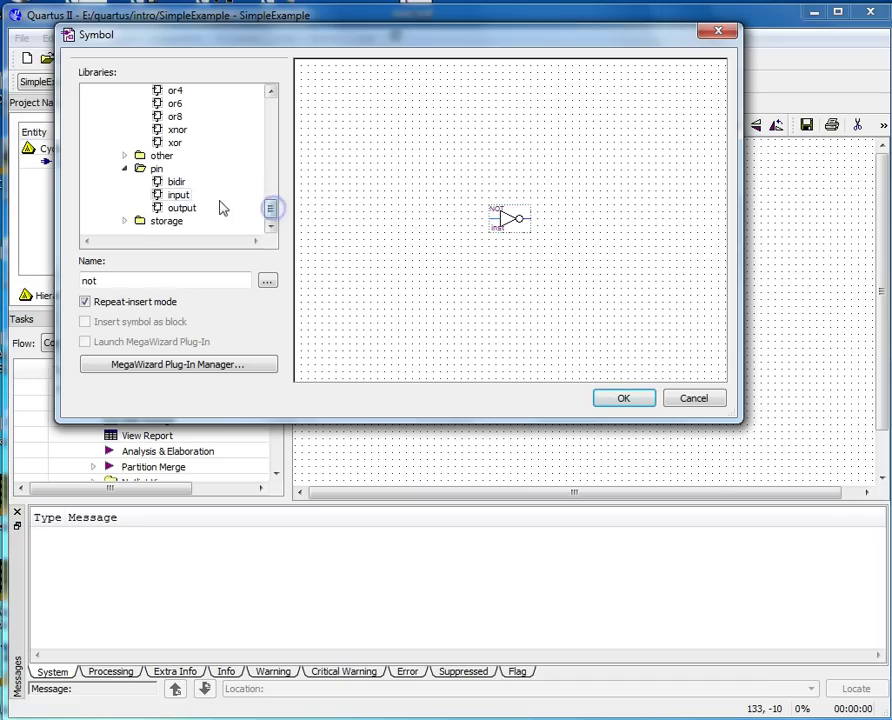
click(179, 195)
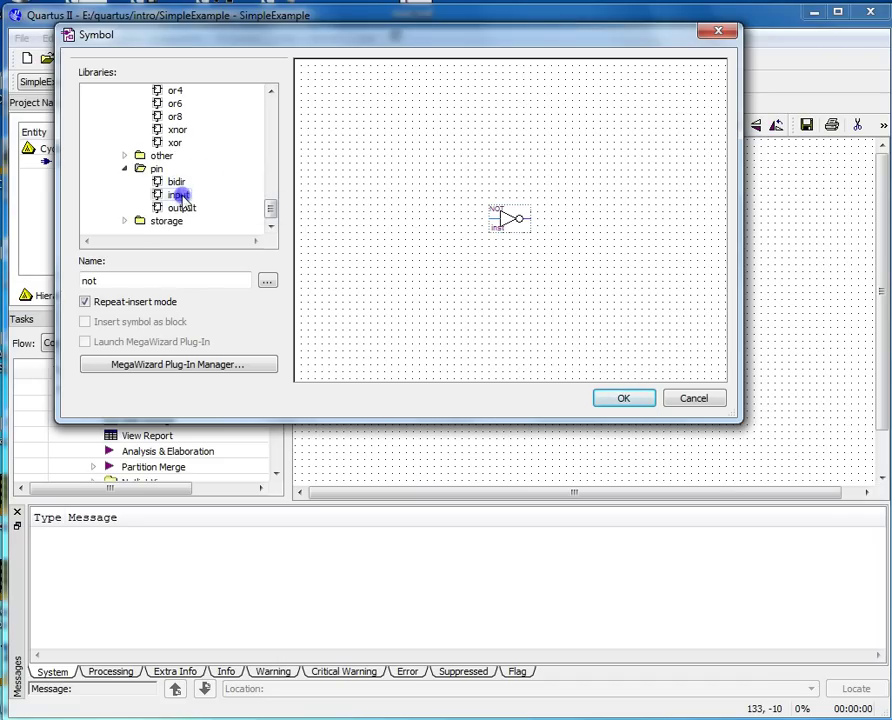
click(619, 398)
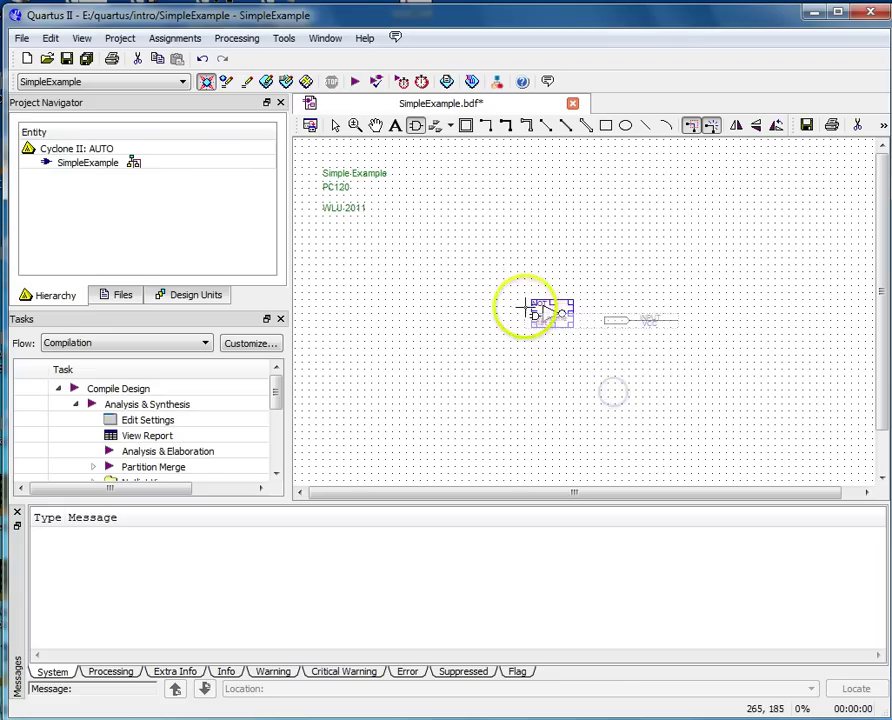
click(334, 307)
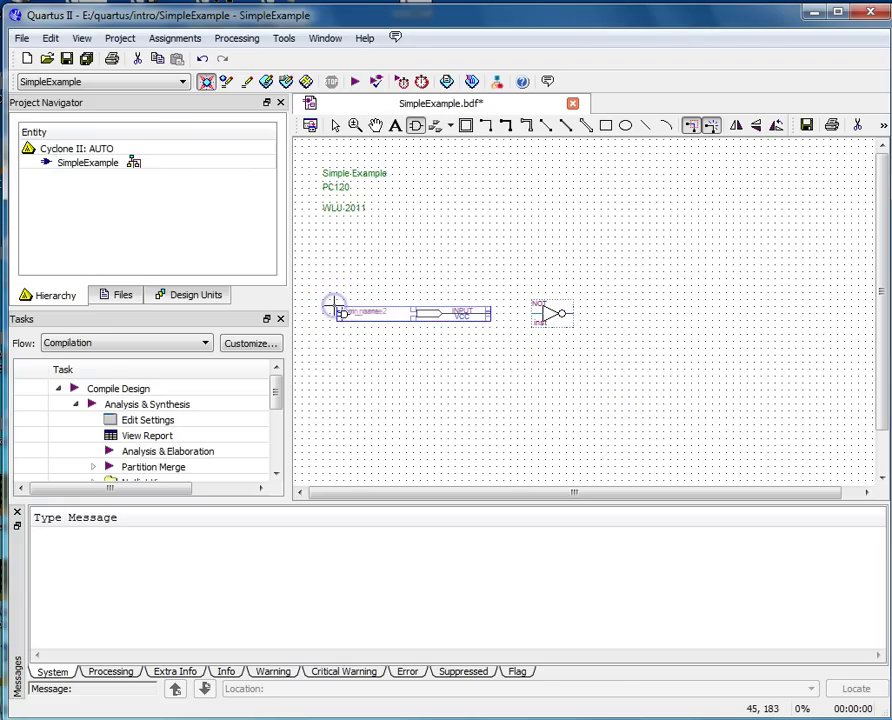
- Place an output pin from the pin library to the right of the NOT gate
key(Escape)
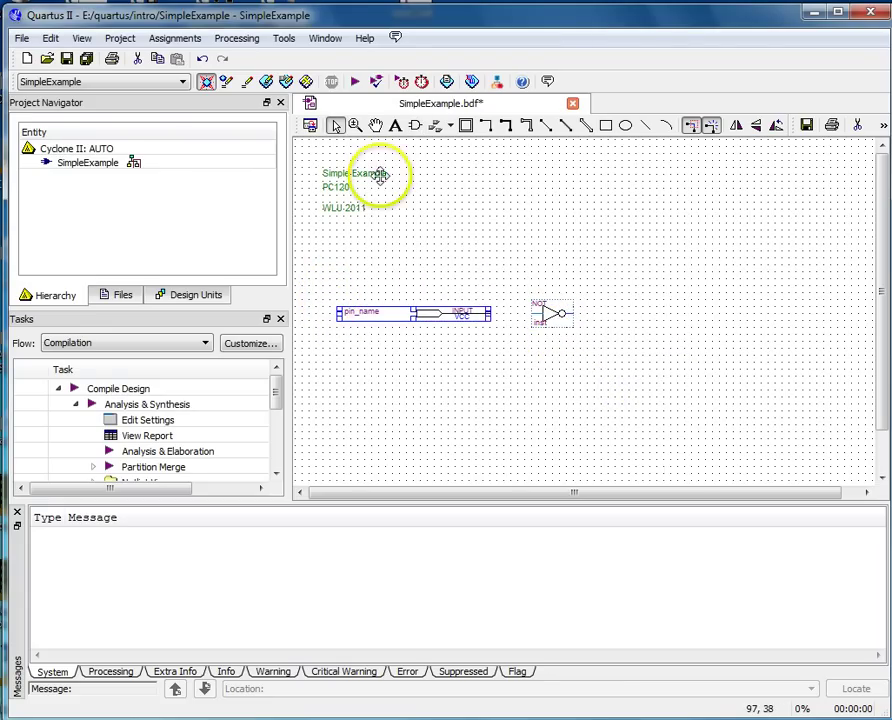
click(415, 125)
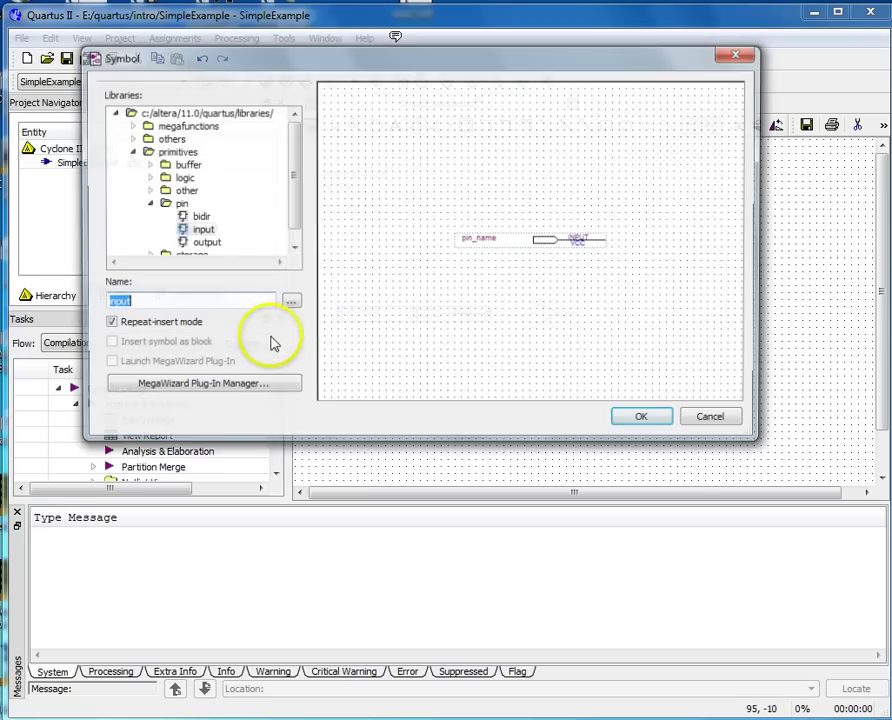
click(210, 243)
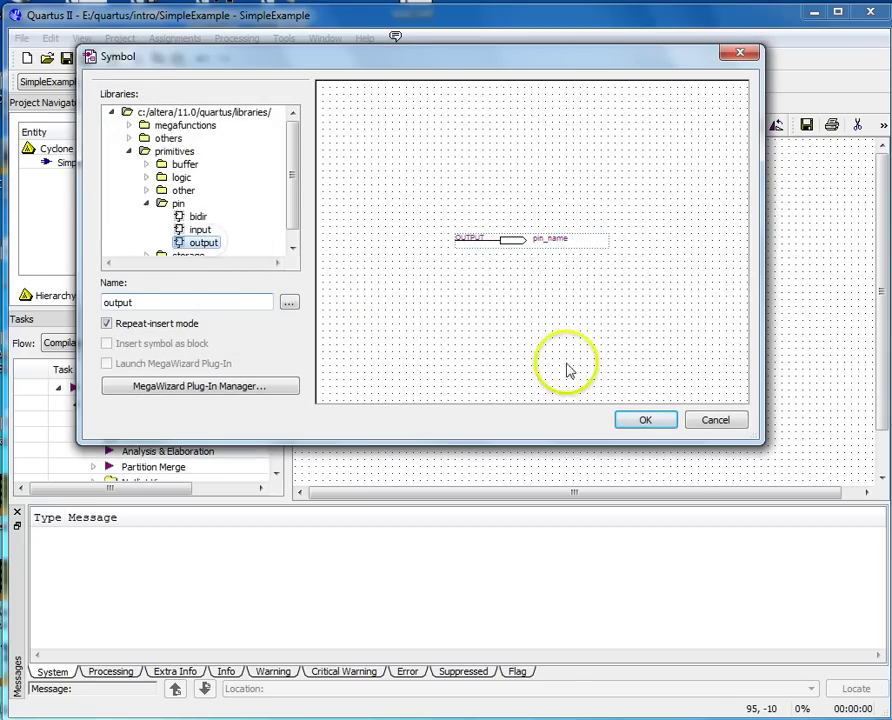
click(646, 421)
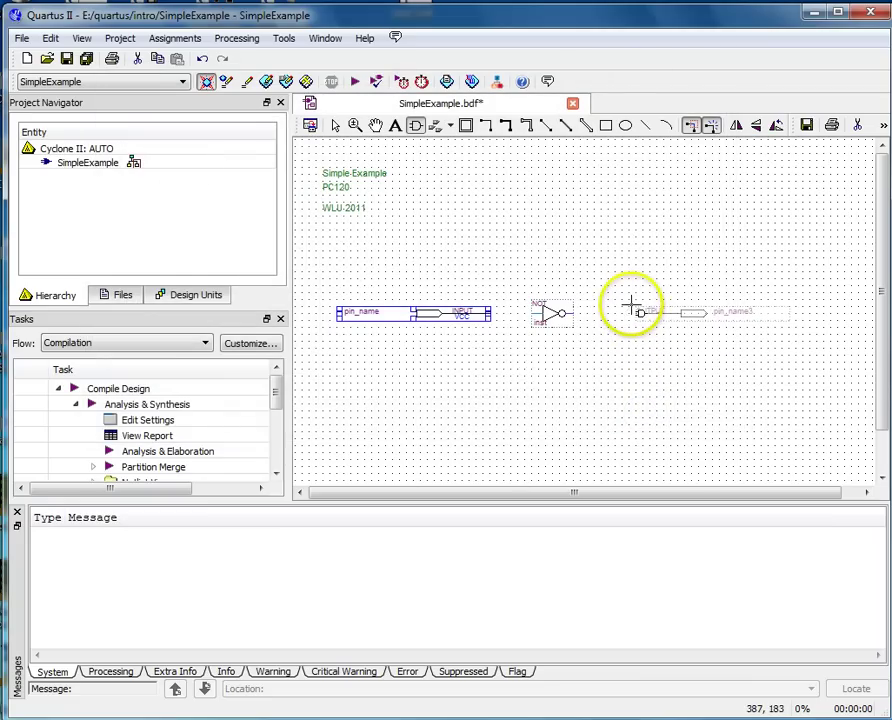
click(630, 305)
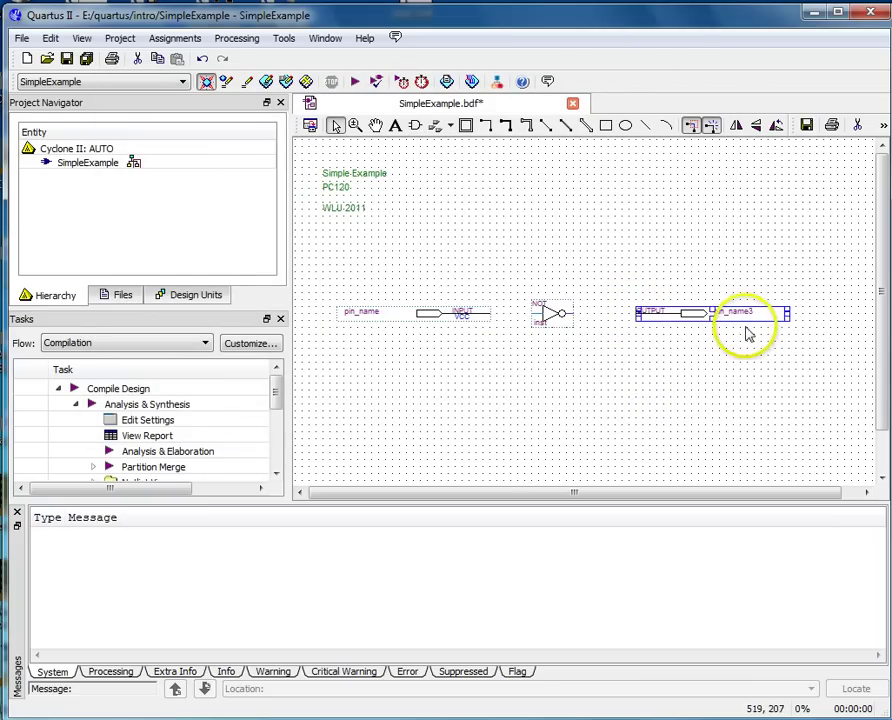
- Rename the input pin to A_in and the output pin to B_out
click(365, 313)
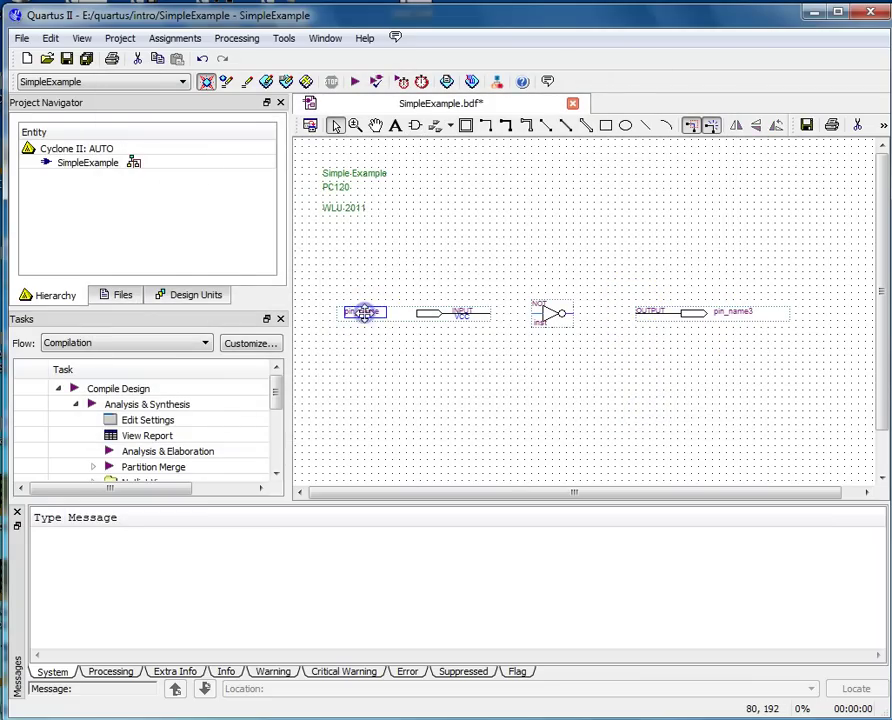
double_click(365, 313)
text(A)
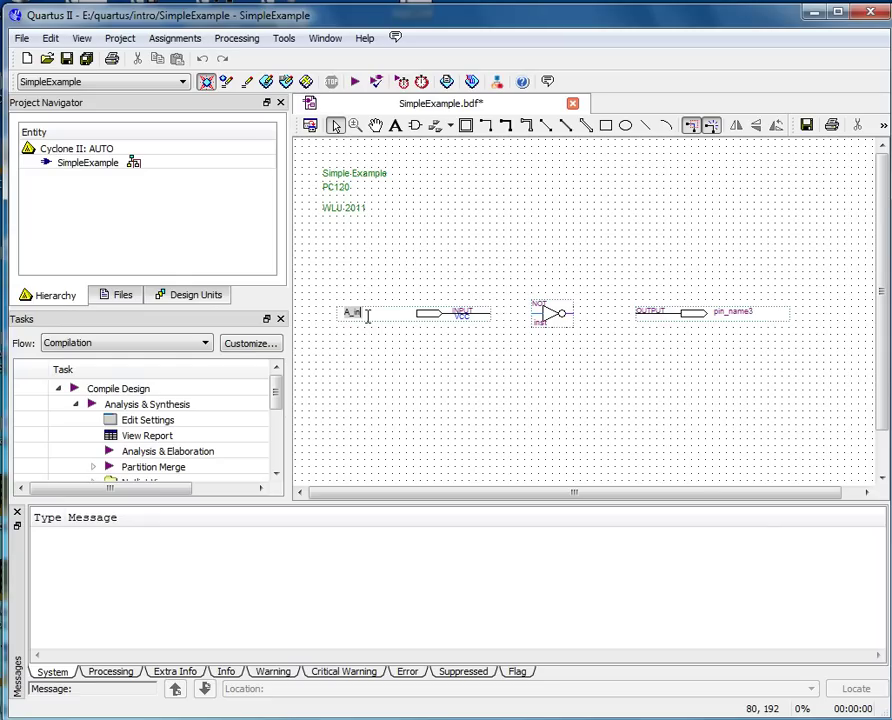
text(_in)
click(744, 312)
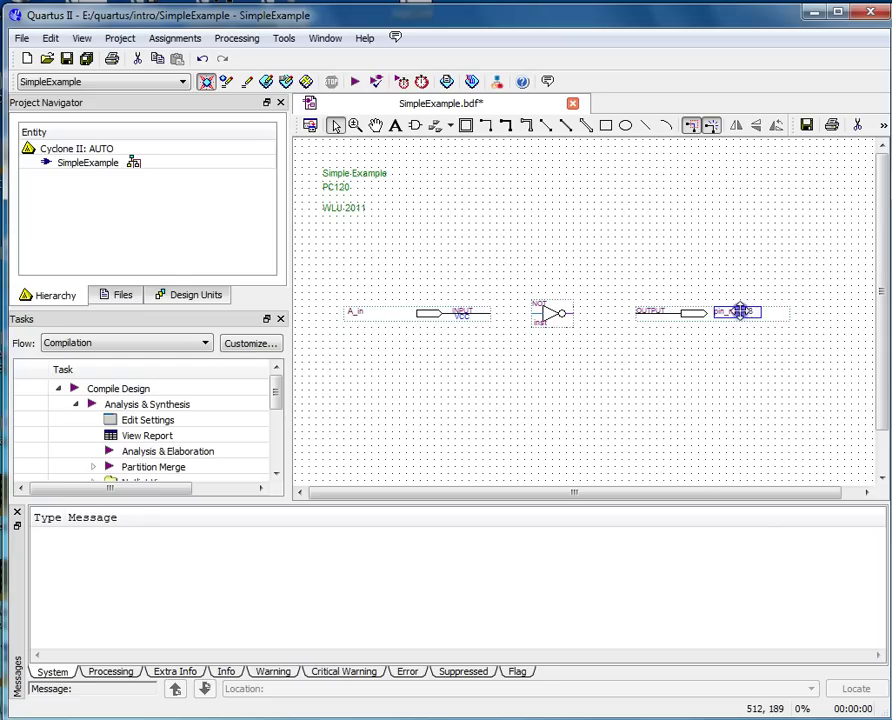
double_click(740, 311)
text(B_out)
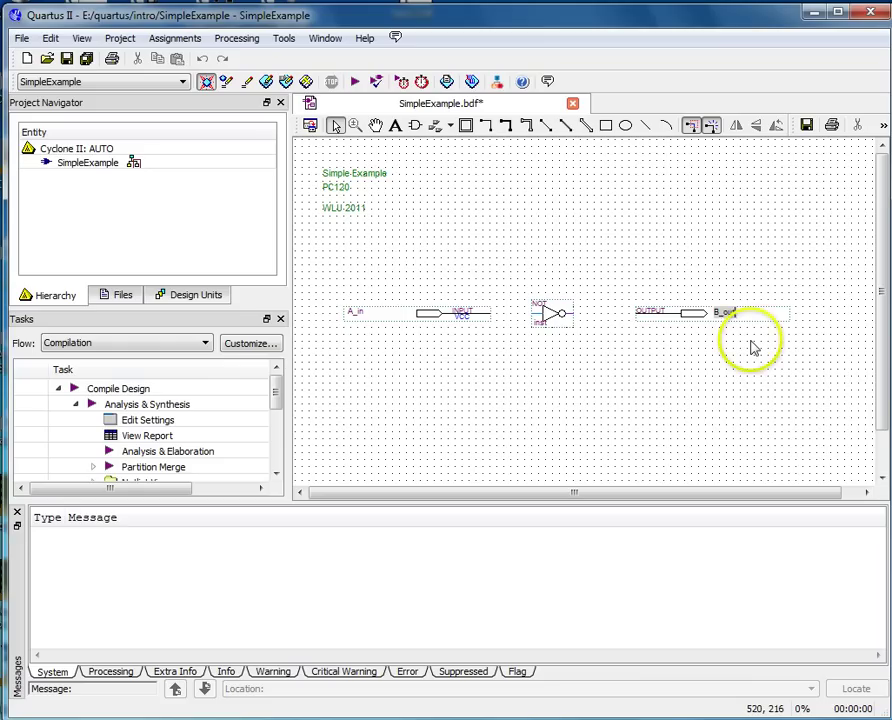
click(755, 316)
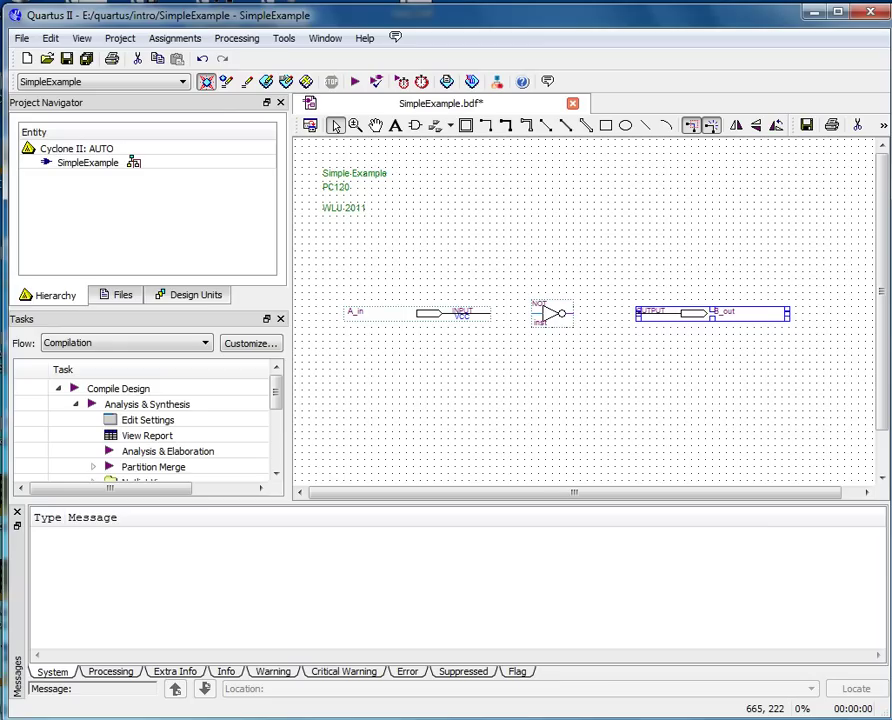
- Shift the B_out pin left toward the NOT gate, then save SimpleExample.bdf
drag(772, 320, 738, 313)
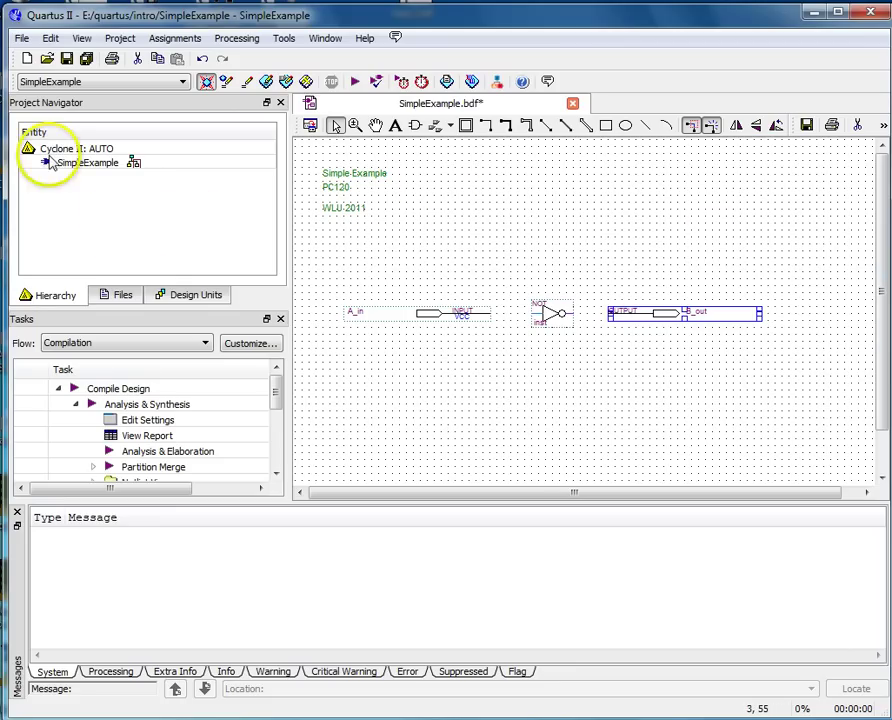
click(68, 62)
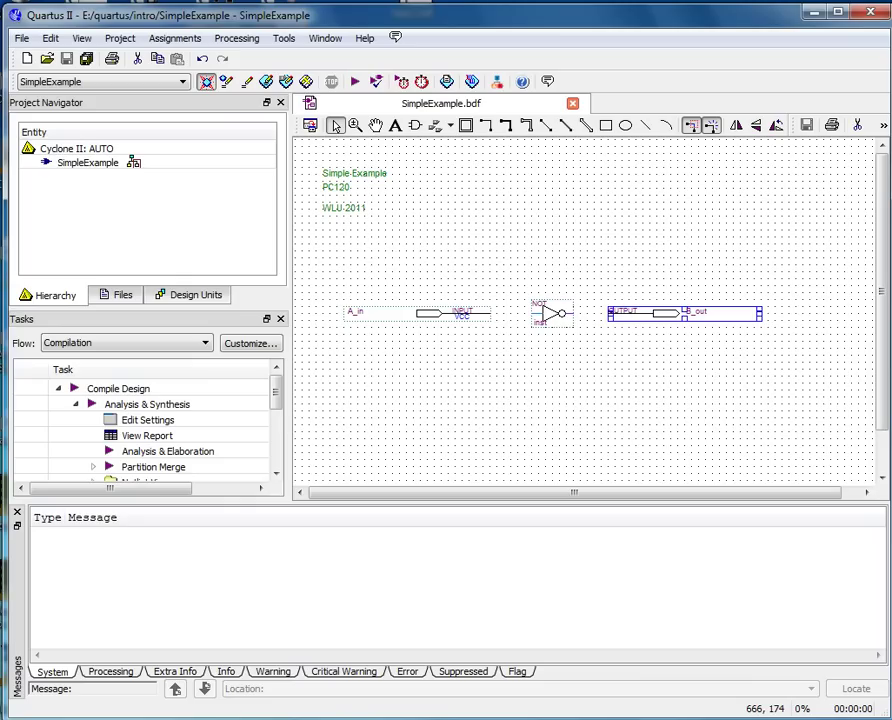
- Wire A_in to the NOT gate and the gate to B_out, then add two wires above the gate
click(487, 128)
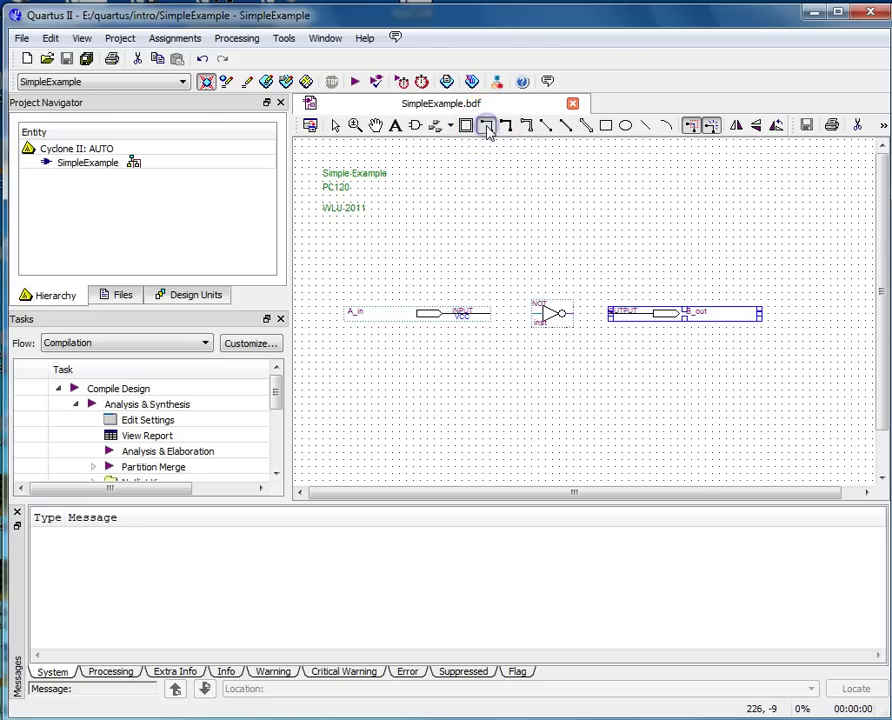
click(491, 311)
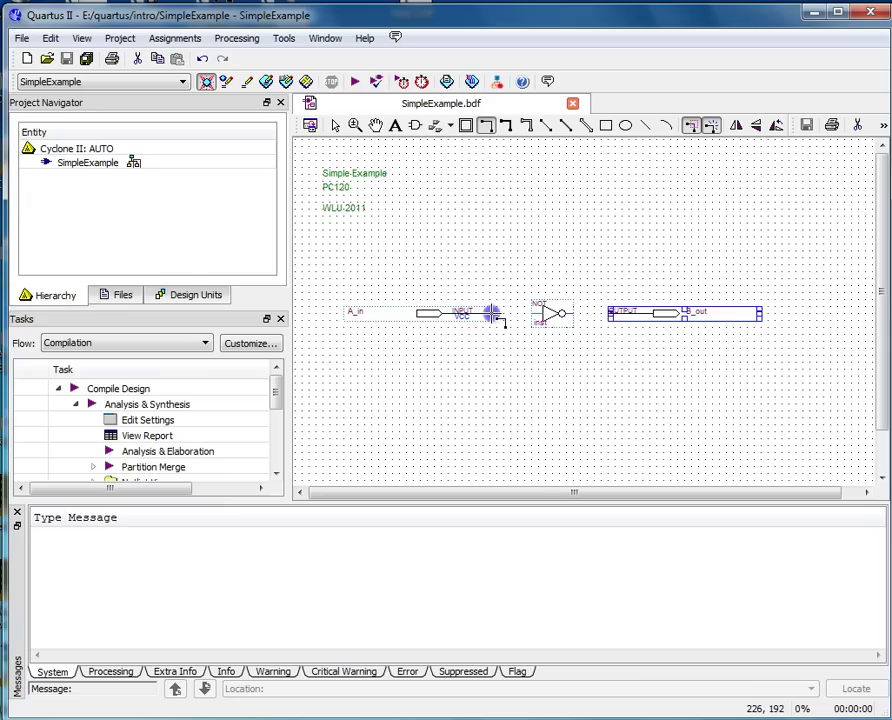
drag(491, 313, 531, 314)
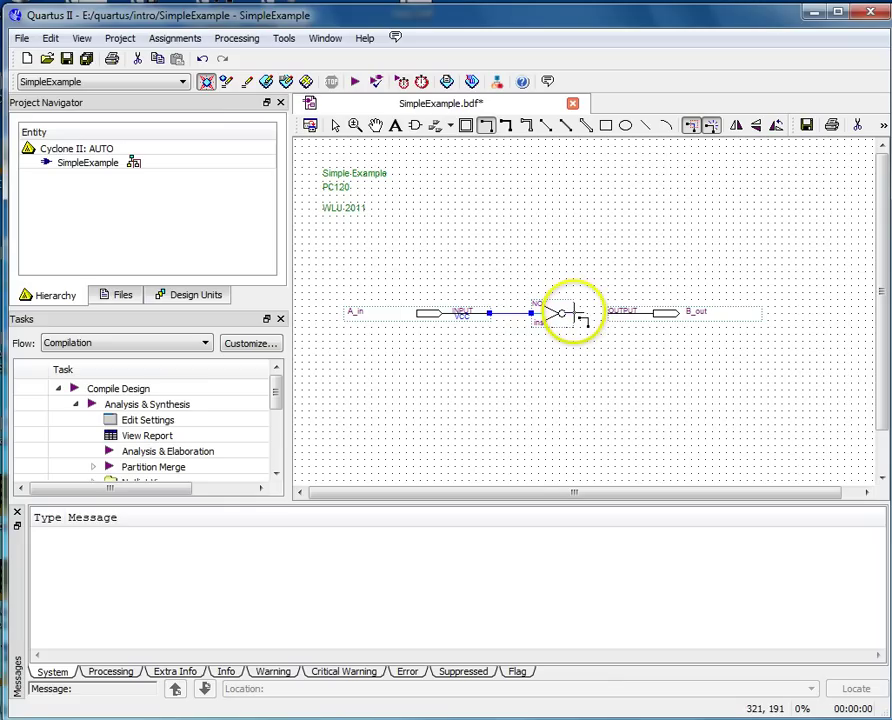
drag(571, 313, 607, 314)
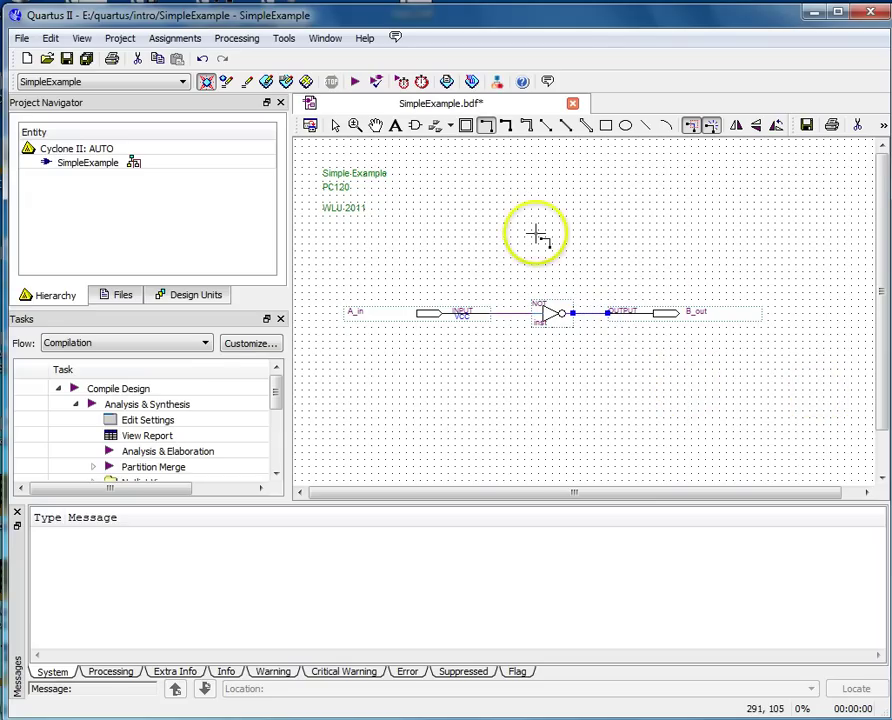
drag(530, 232, 650, 232)
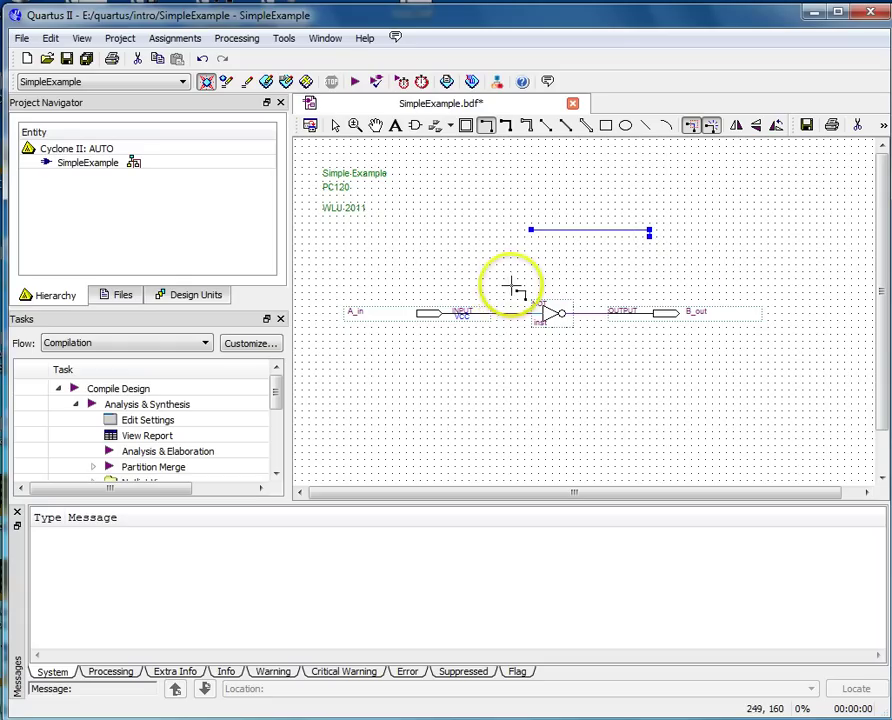
drag(494, 299, 607, 299)
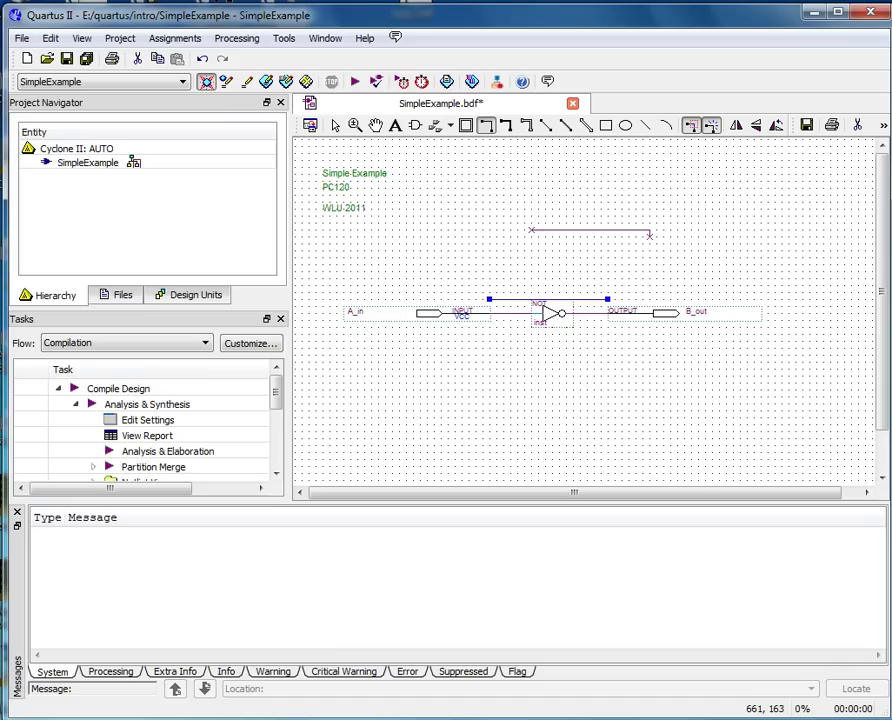
- Delete the upper stray wire above the NOT gate
click(611, 230)
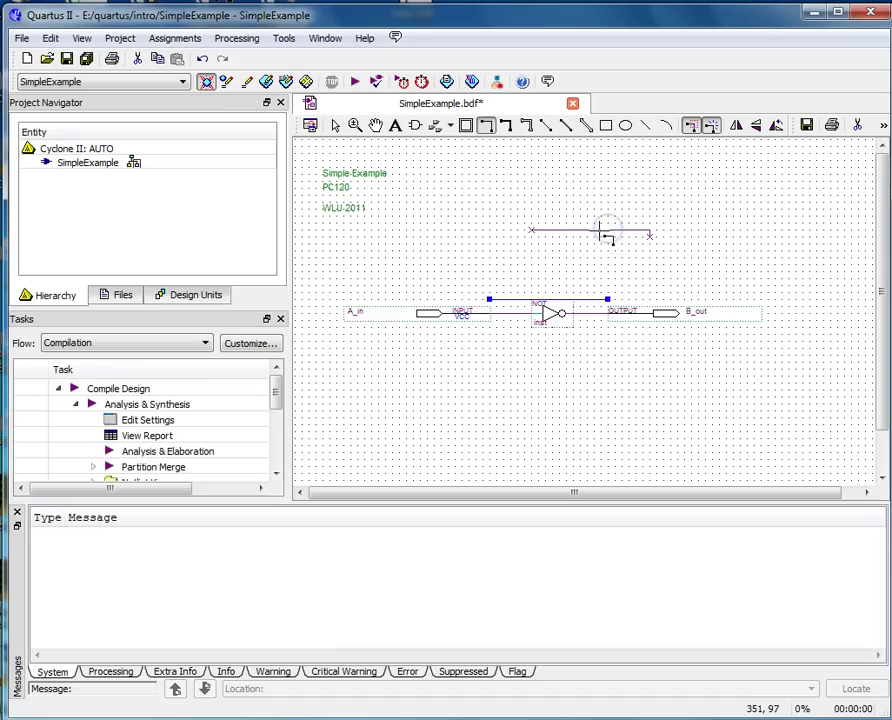
click(585, 298)
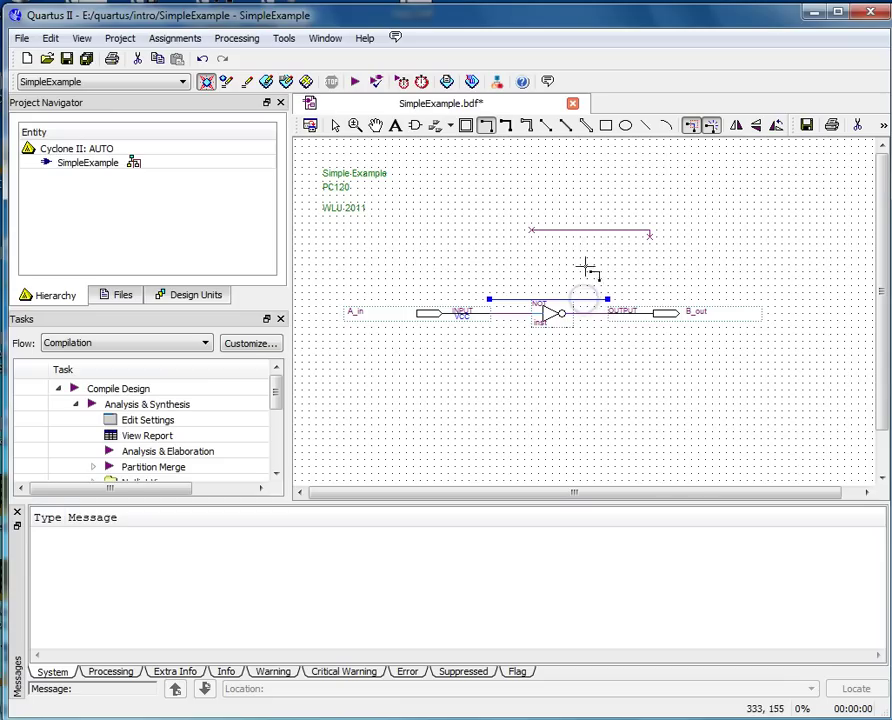
right_click(588, 231)
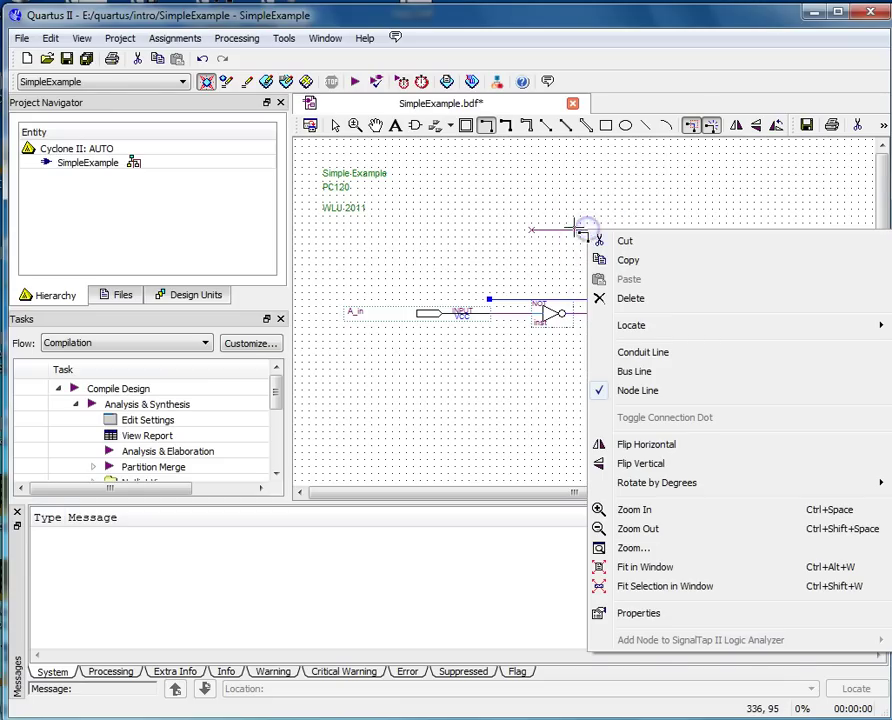
key(Escape)
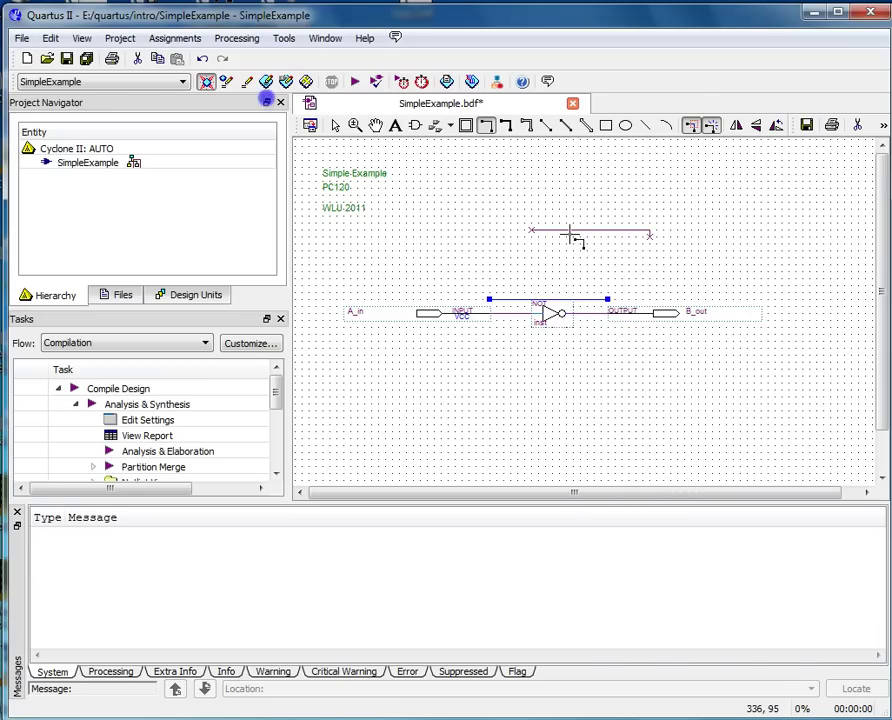
click(336, 126)
click(634, 231)
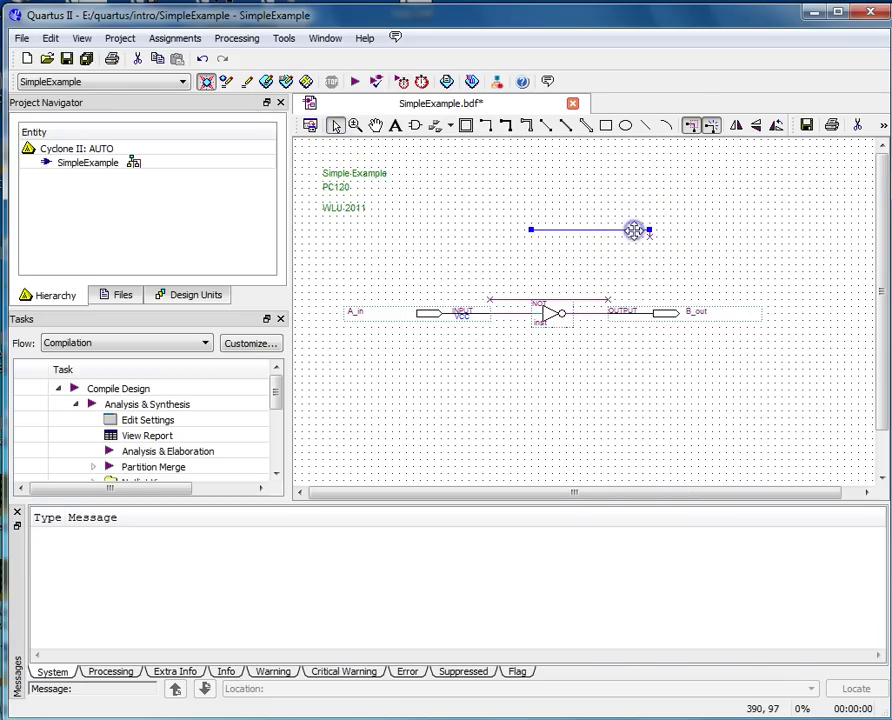
key(Delete)
click(650, 235)
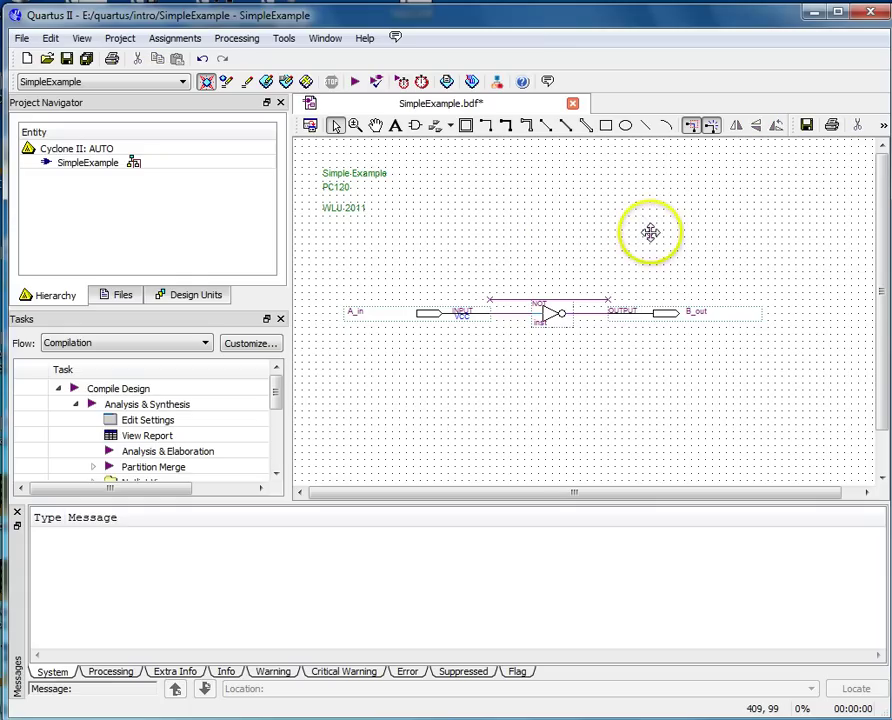
- Remove the remaining stray wire just above the NOT gate
drag(630, 254, 587, 300)
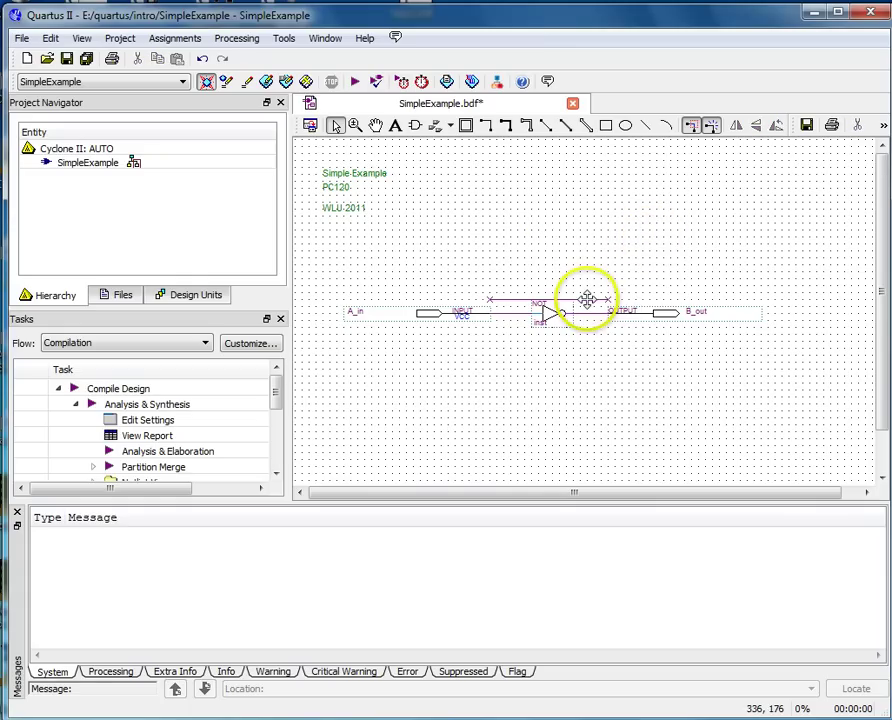
key(Delete)
click(622, 292)
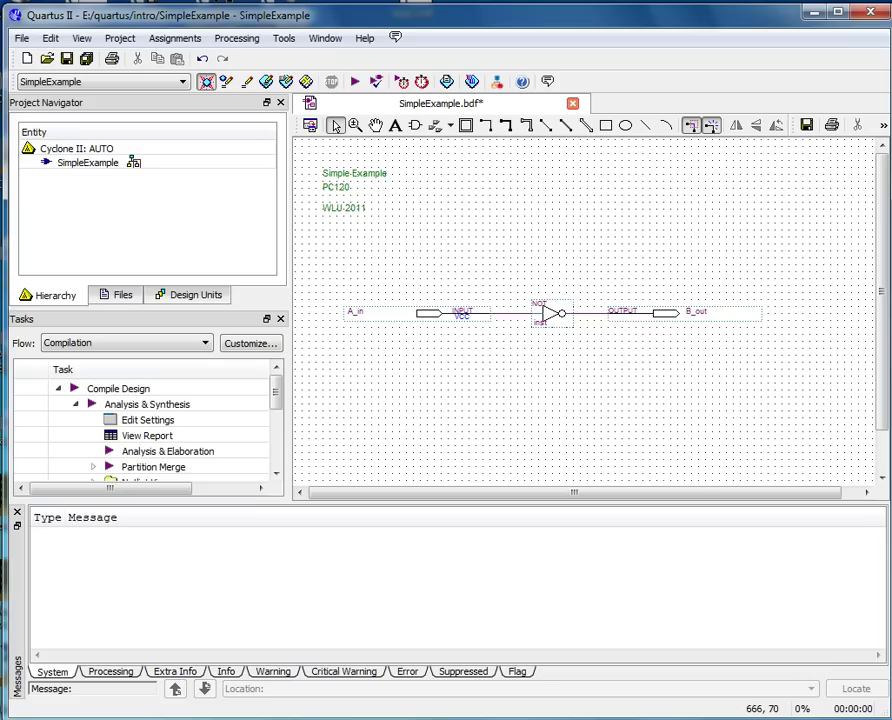
- Raise the NOT gate, B_out and A_in onto one higher row and save SimpleExample.bdf
drag(559, 315, 567, 272)
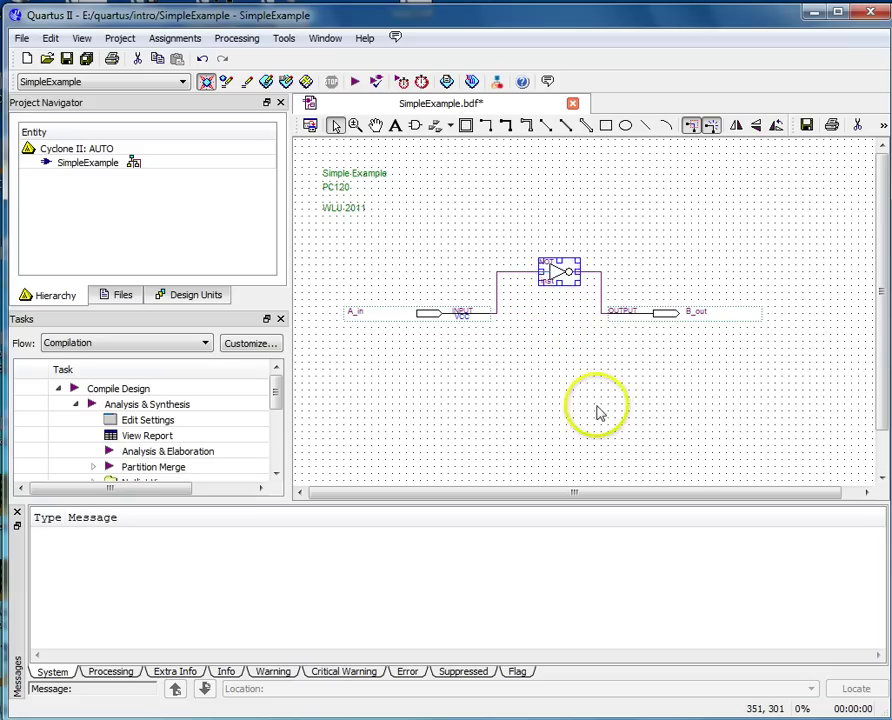
drag(670, 314, 679, 281)
drag(436, 314, 434, 275)
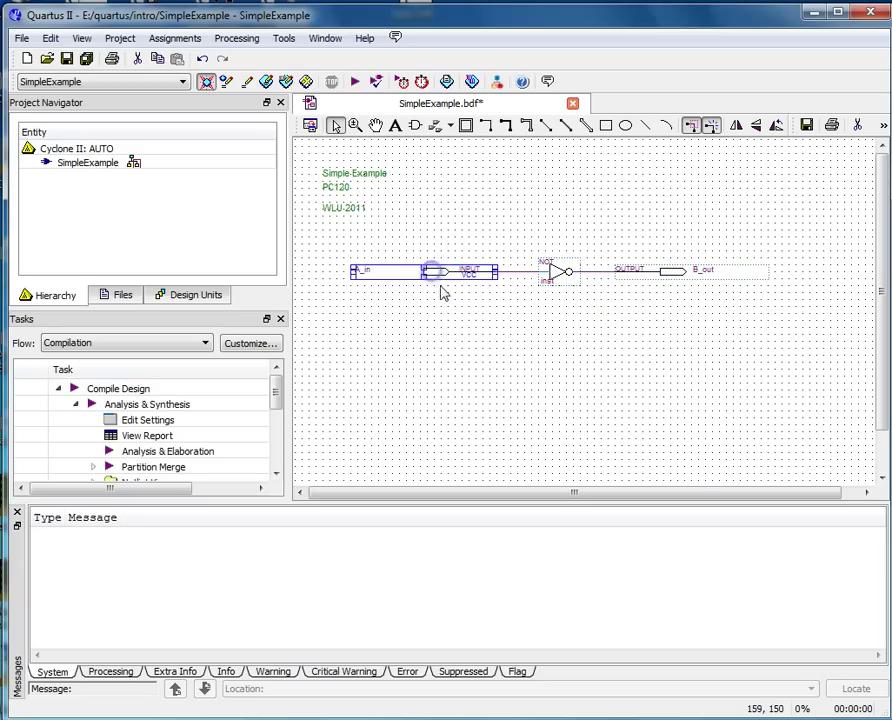
click(799, 449)
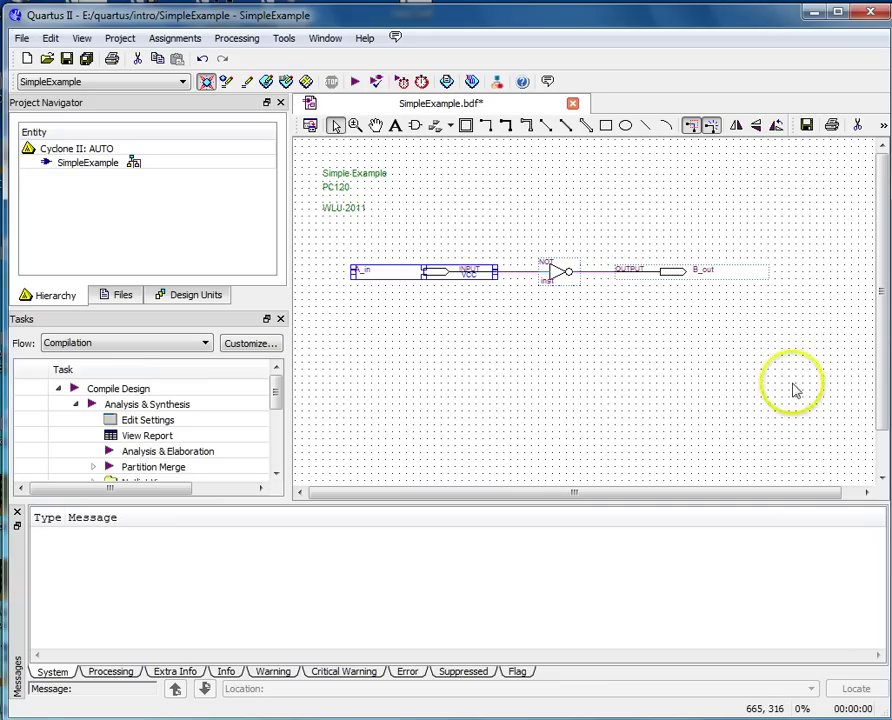
click(66, 58)
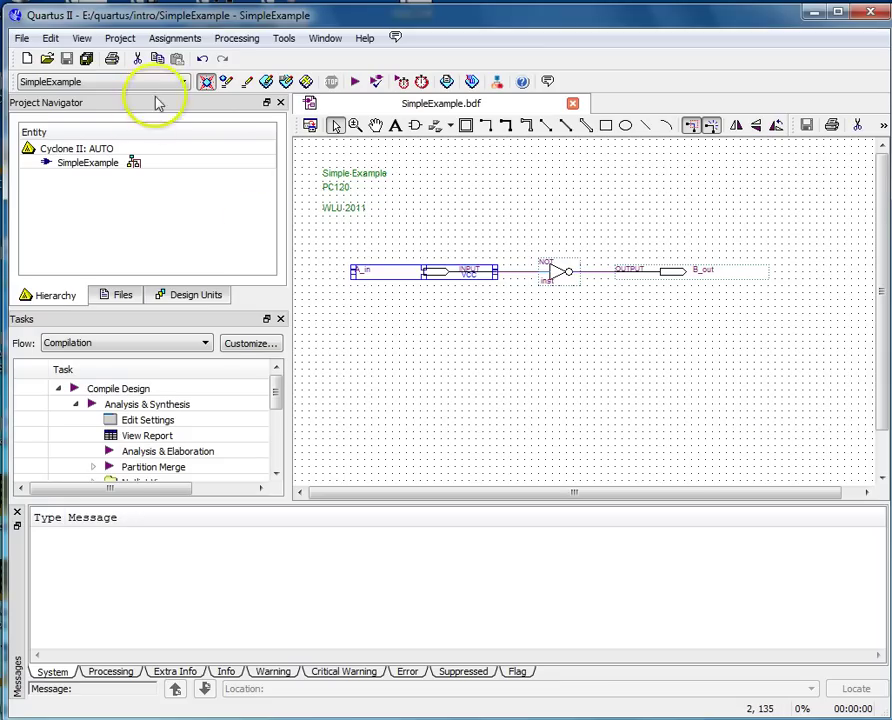
- In the Device settings, choose the MAX7000S family and the EPM7064SLC44-10 device
click(170, 39)
click(177, 60)
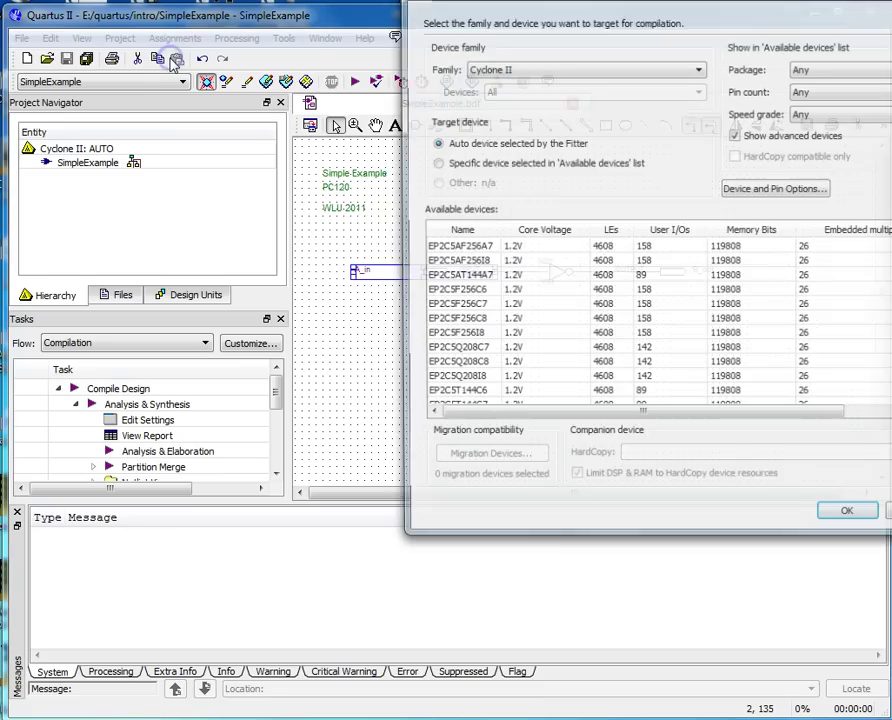
drag(470, 2, 175, 34)
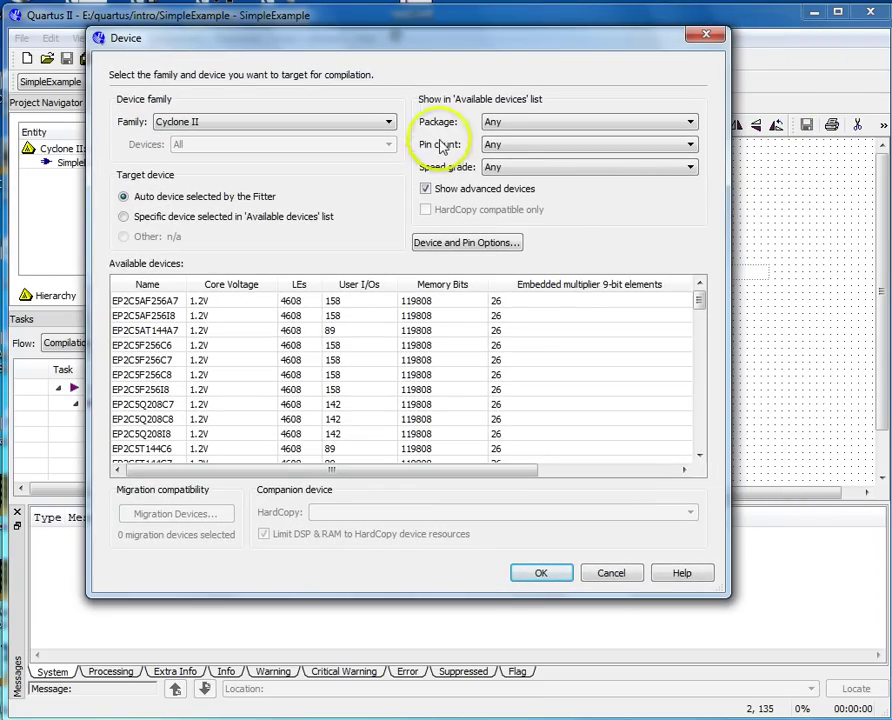
click(390, 123)
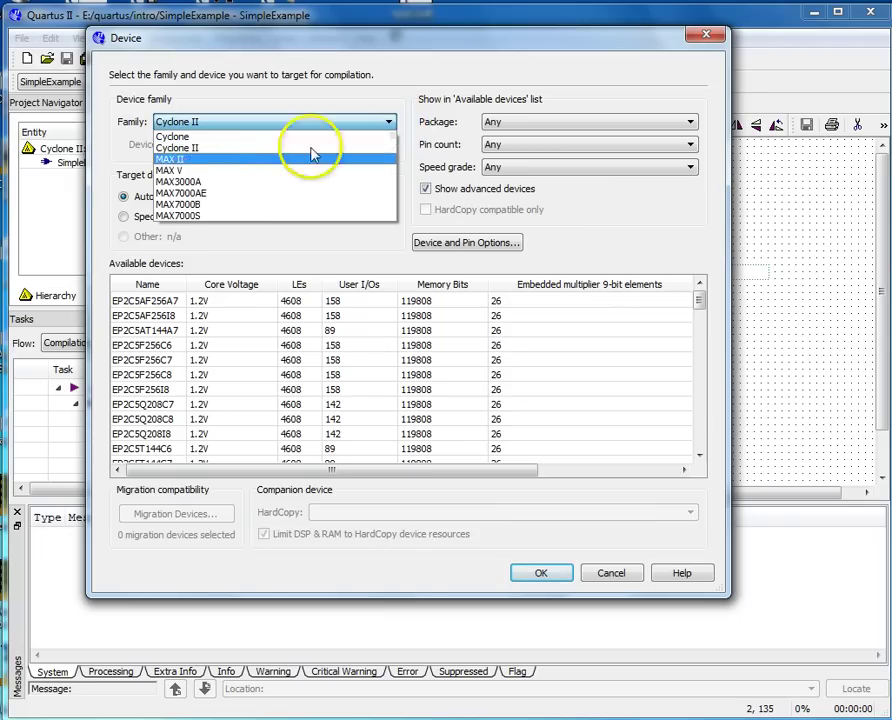
click(256, 217)
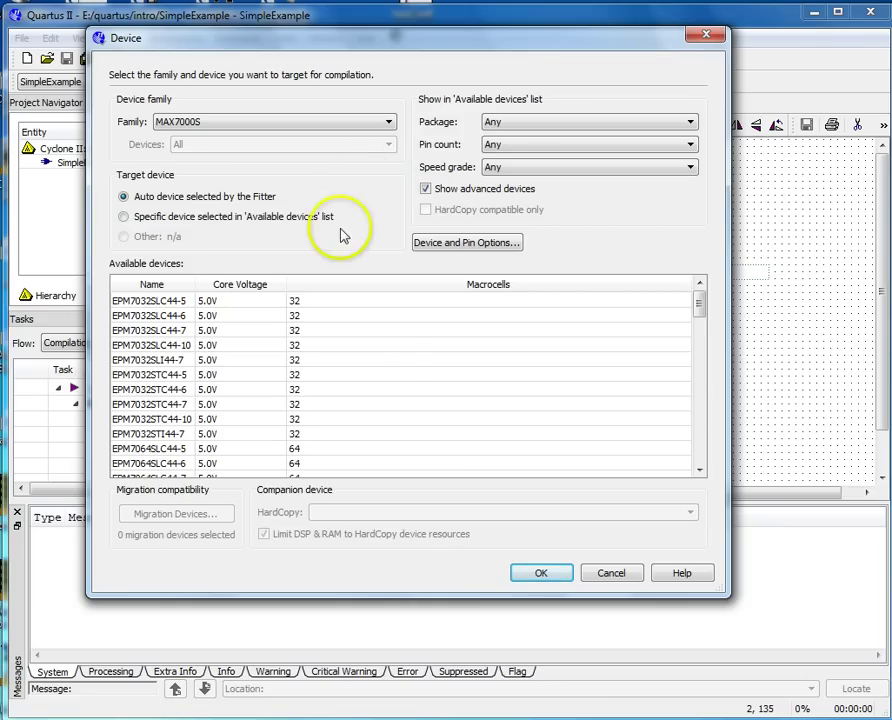
scroll(385, 370, down, 2)
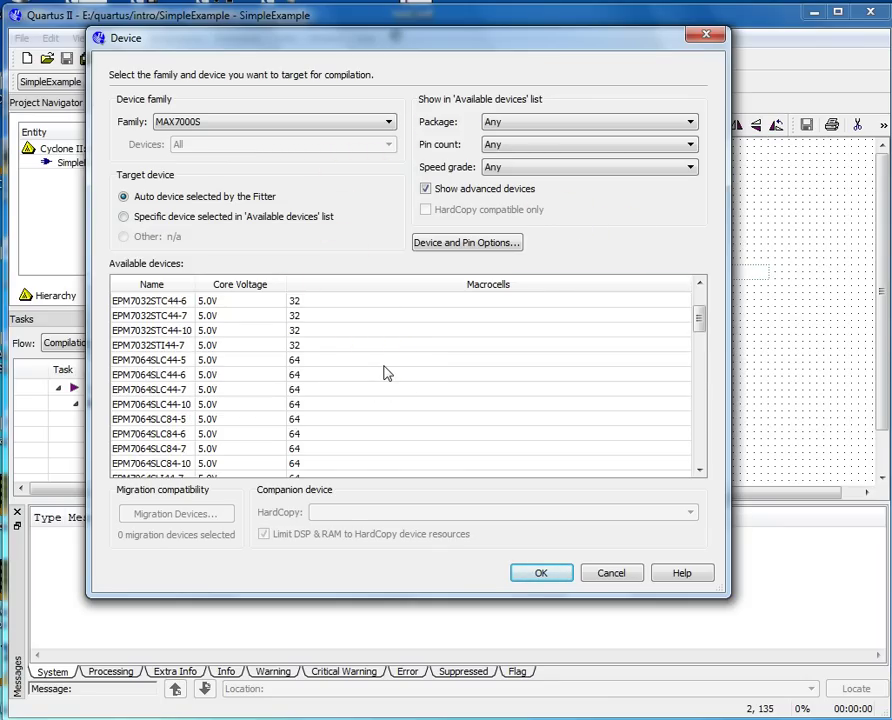
scroll(385, 372, down, 2)
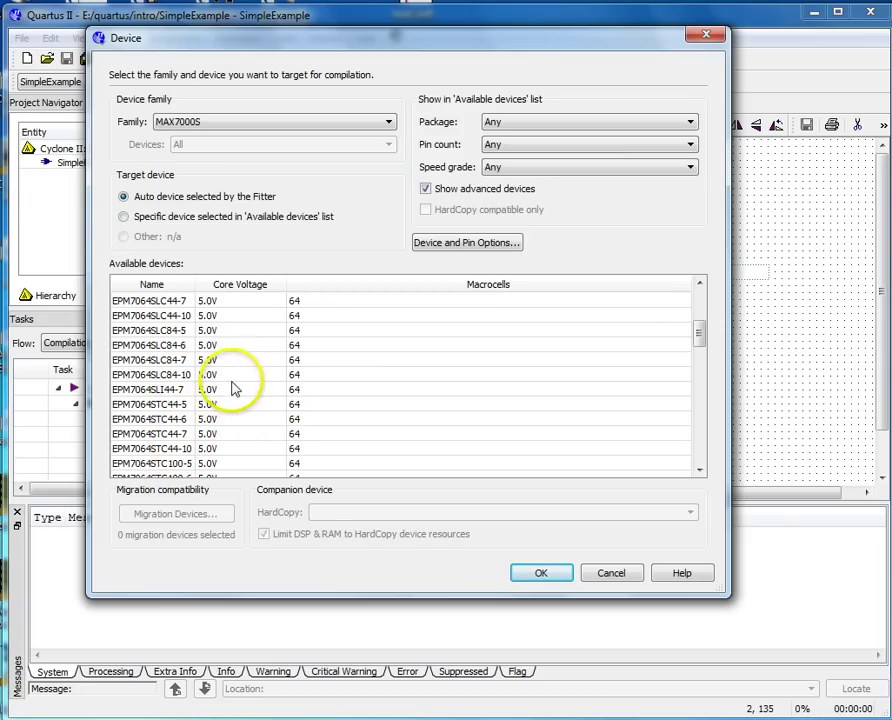
scroll(232, 388, up, 2)
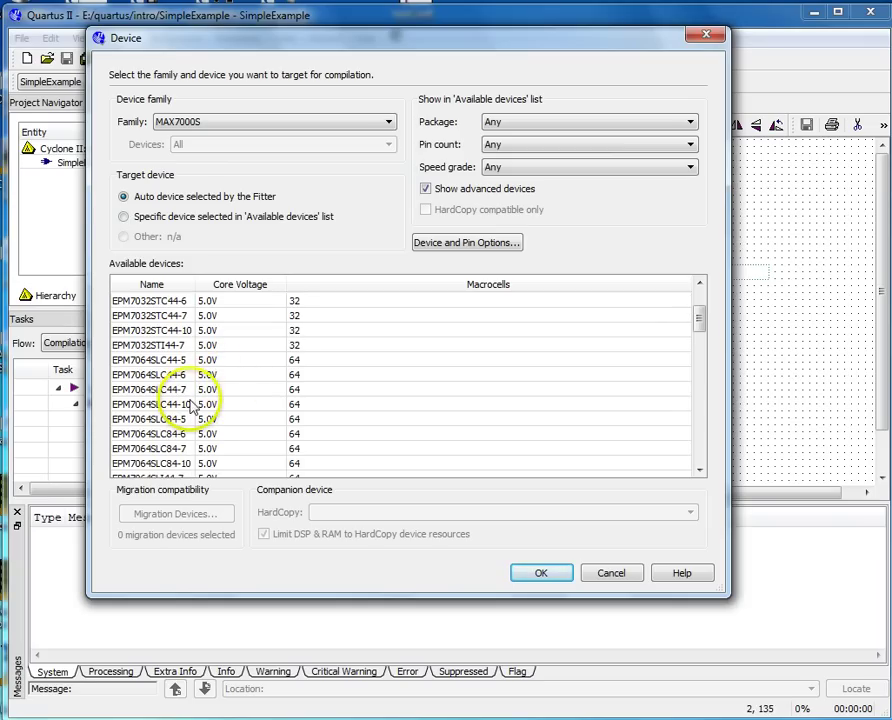
click(190, 405)
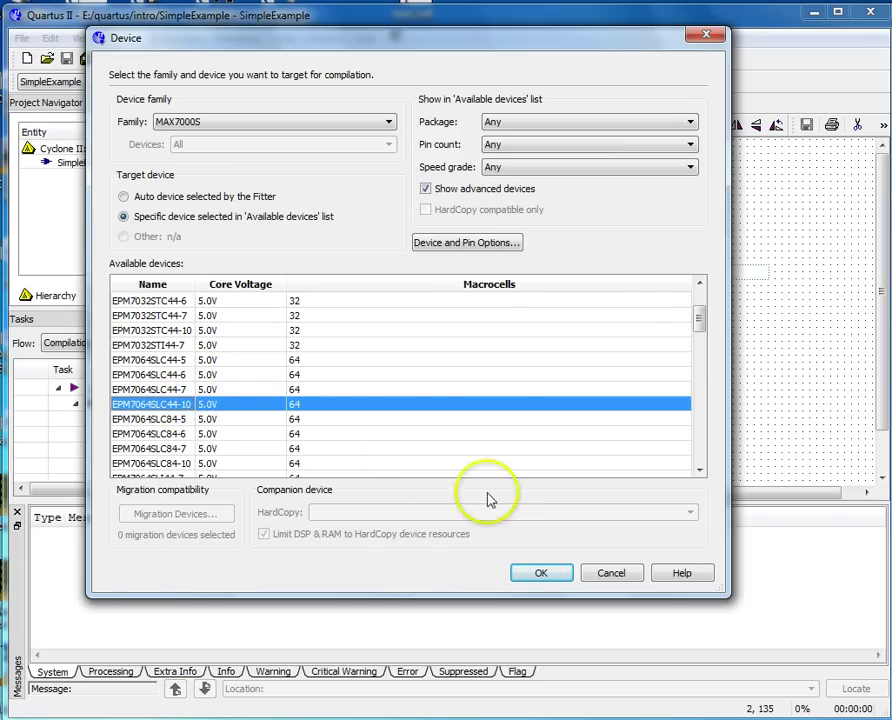
click(538, 574)
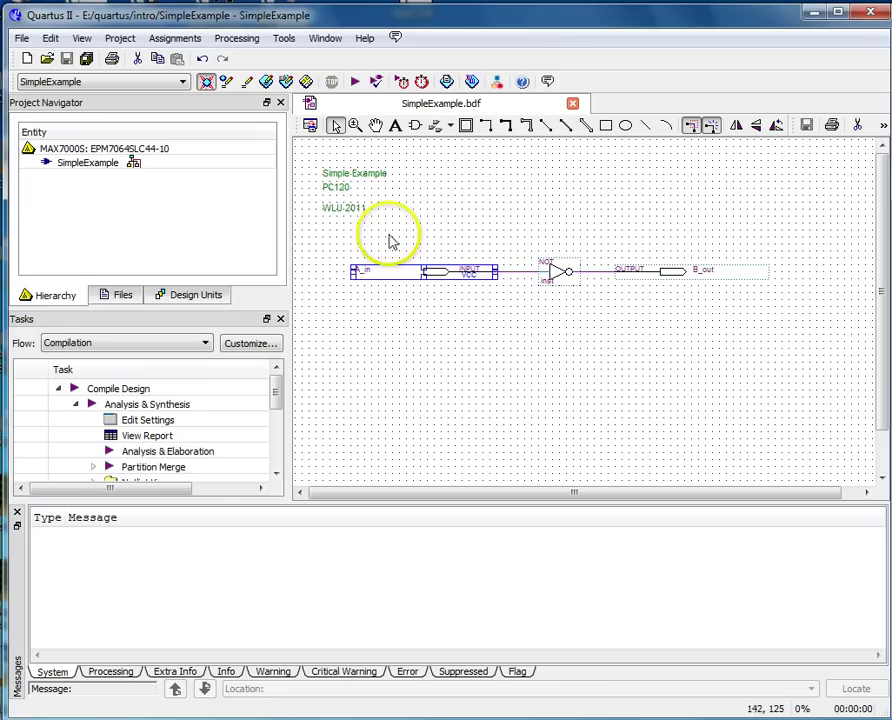
- Start a full compilation of SimpleExample from the Processing menu
click(230, 40)
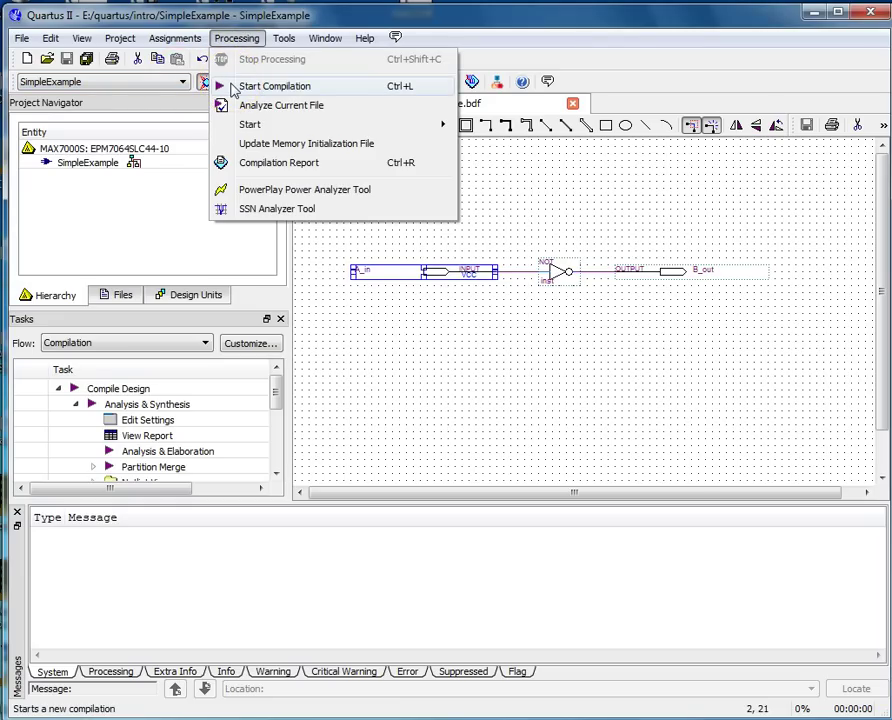
click(232, 87)
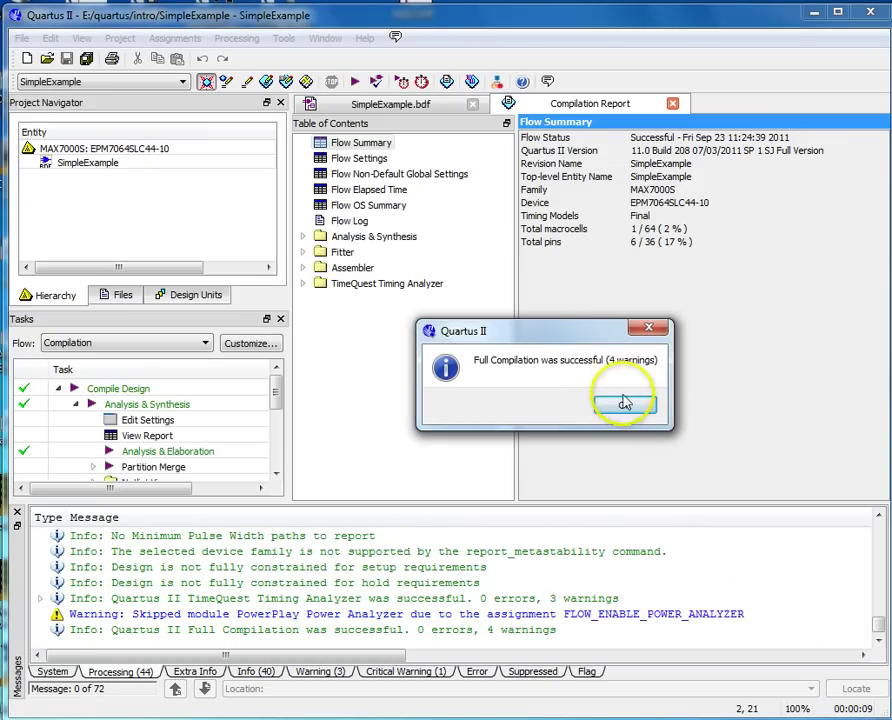
- Acknowledge the 'Full Compilation was successful' message
click(626, 405)
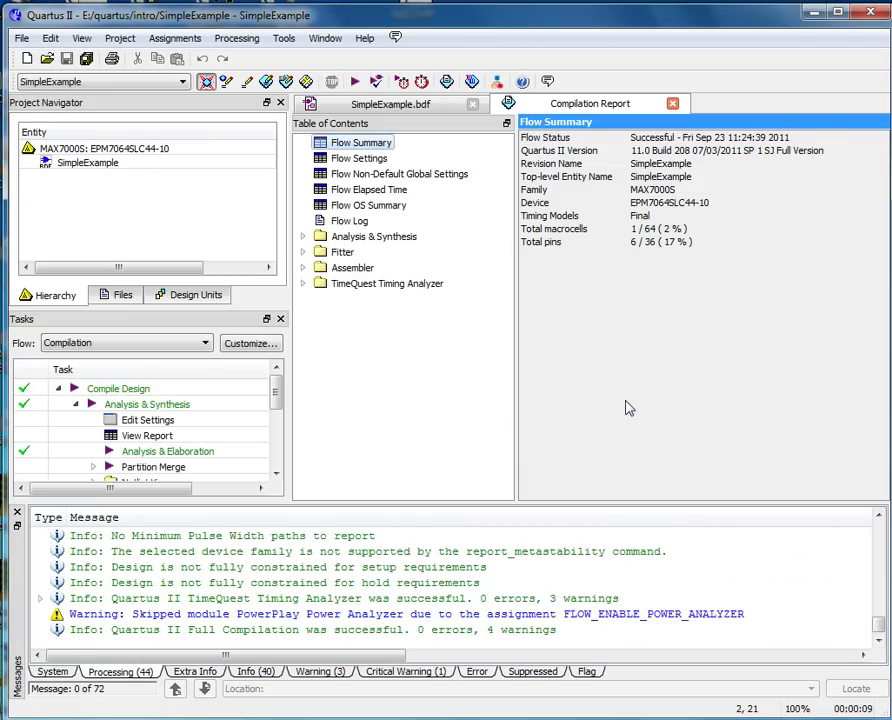